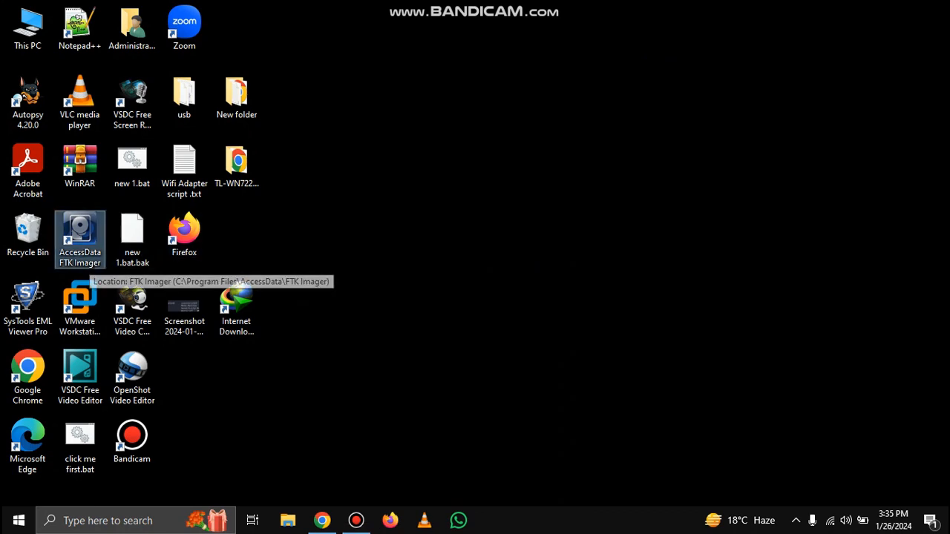
Step: Check the drives available on the computer in This PC, including the USB drive
{"action": "left_click", "coordinate": [27, 102]}
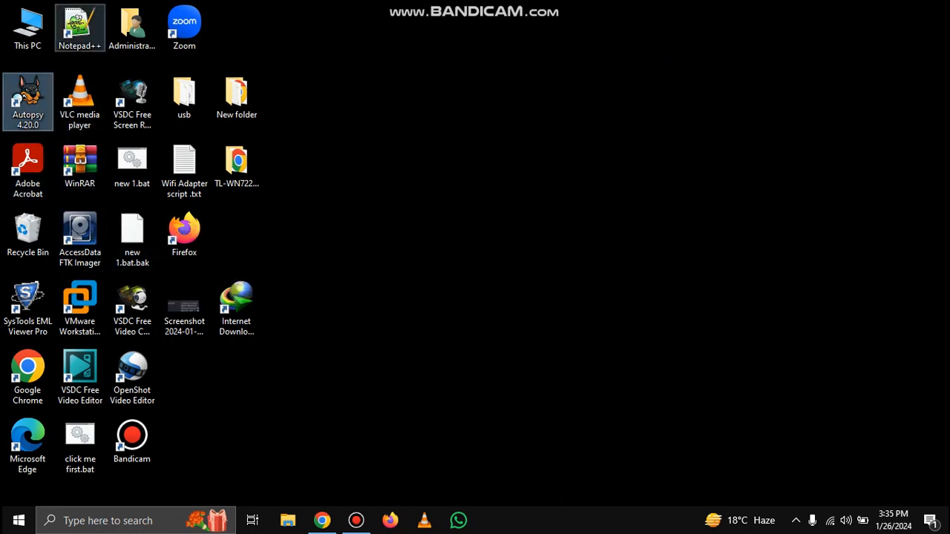
{"action": "double_click", "coordinate": [27, 30]}
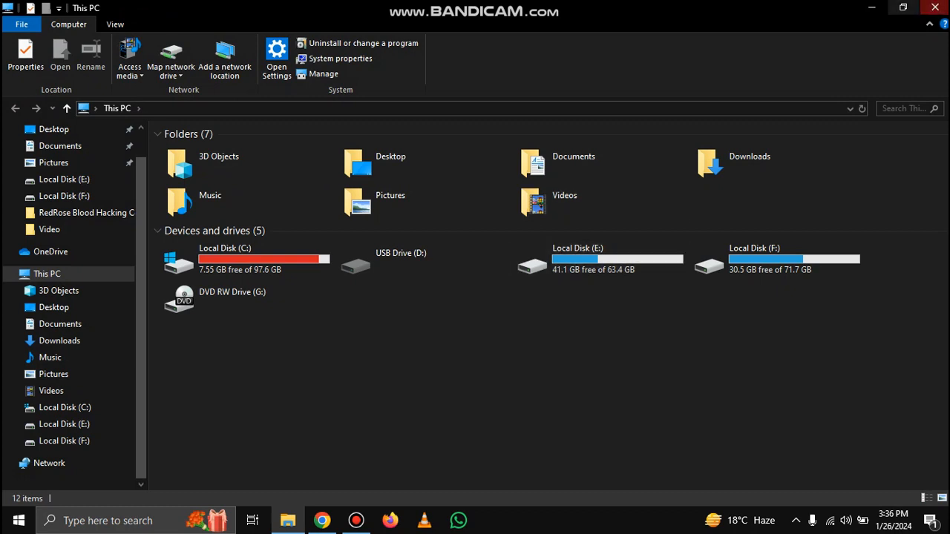
{"action": "left_click", "coordinate": [871, 7]}
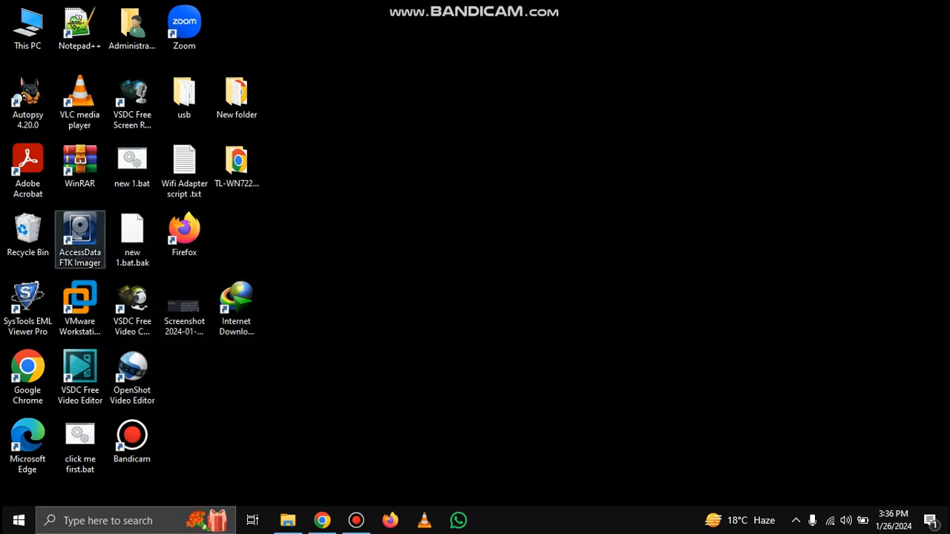
Step: Open AccessData FTK Imager and begin creating a new disk image
{"action": "double_click", "coordinate": [79, 236]}
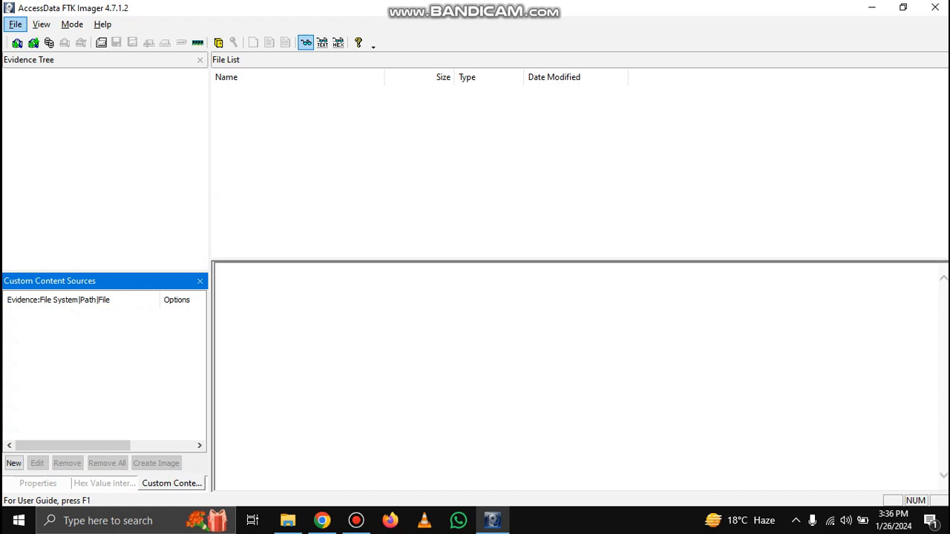
{"action": "left_click", "coordinate": [15, 23]}
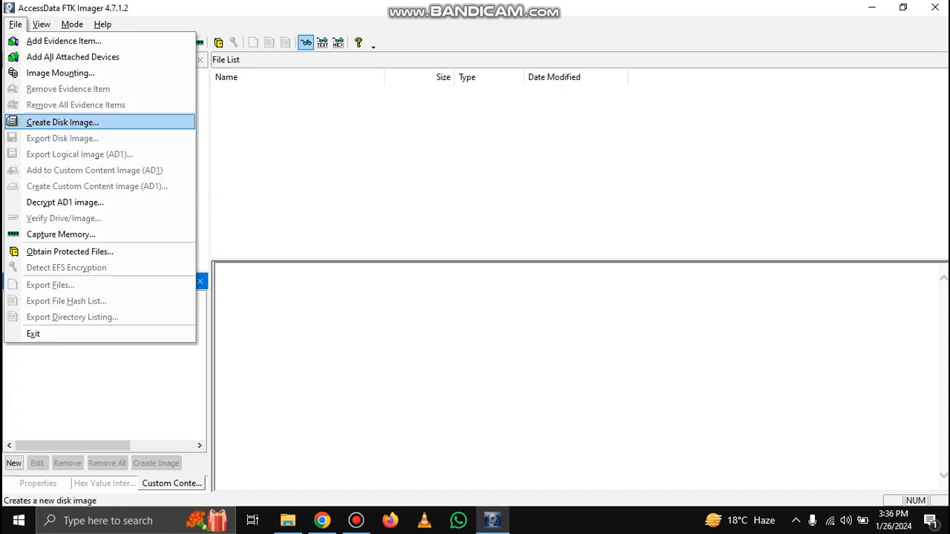
{"action": "left_click", "coordinate": [62, 121]}
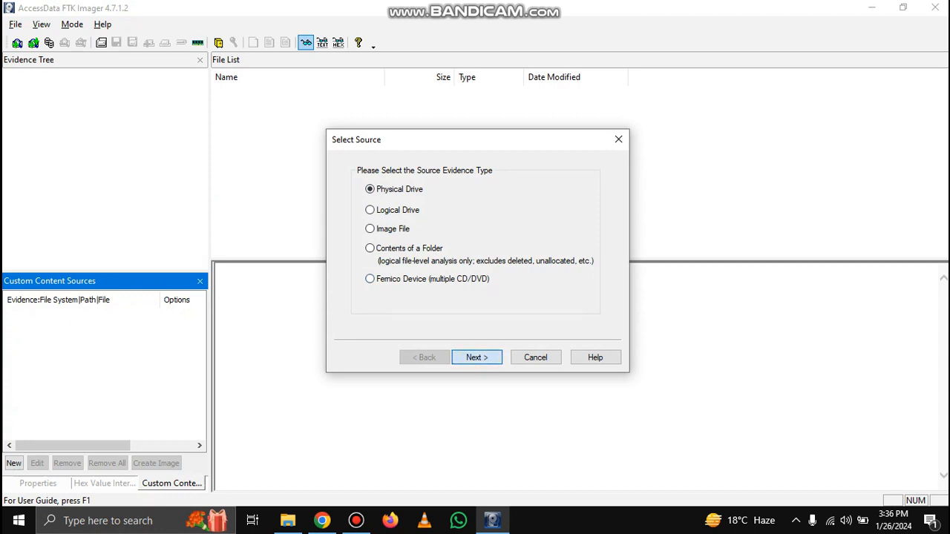
Step: Use a physical drive as the evidence source and select the 8GB drive PHYSICALDRIVE1
{"action": "key", "text": "Return"}
{"action": "key", "text": "alt+Down"}
{"action": "key", "text": "Down"}
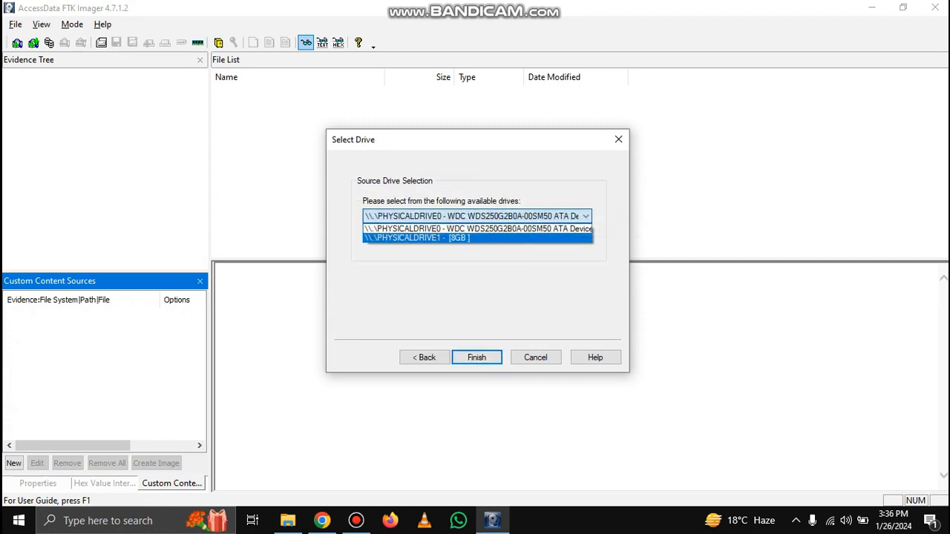
{"action": "key", "text": "Return"}
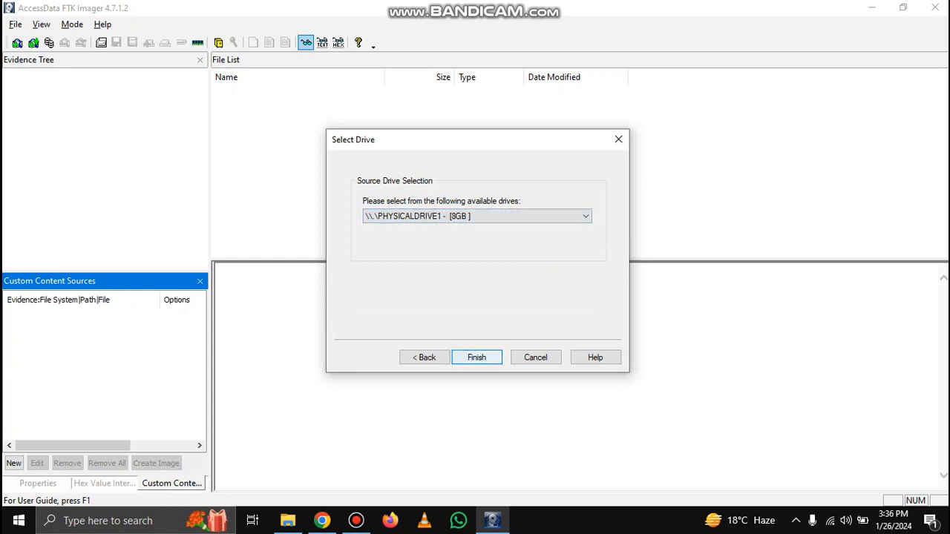
{"action": "key", "text": "Return"}
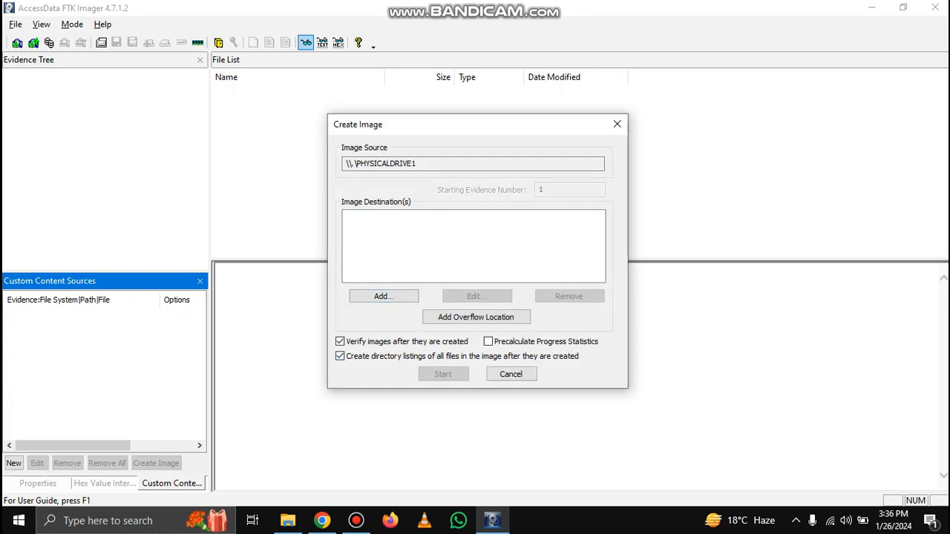
Step: Add an image destination of type Raw (dd) and set the evidence item's case number to 0011
{"action": "key", "text": "Return"}
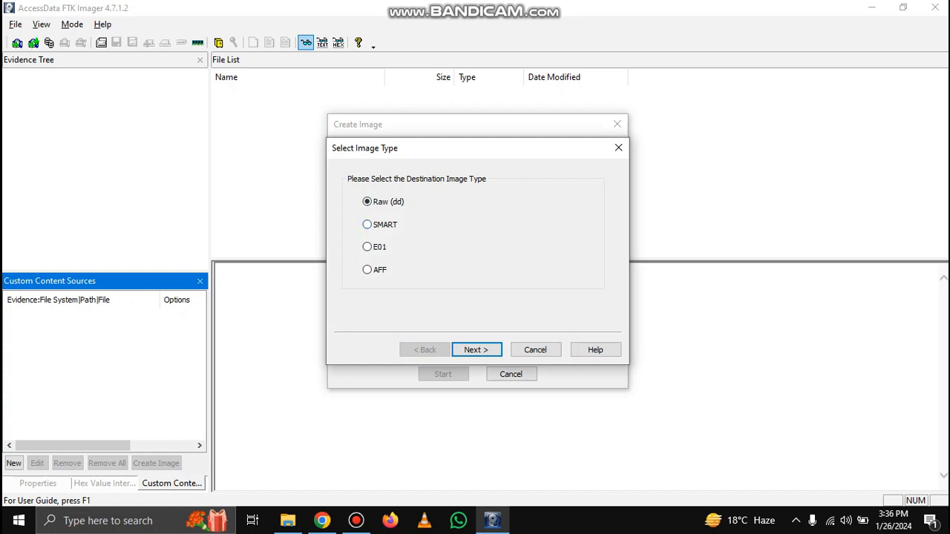
{"action": "left_click_drag", "start_coordinate": [464, 150], "coordinate": [489, 250]}
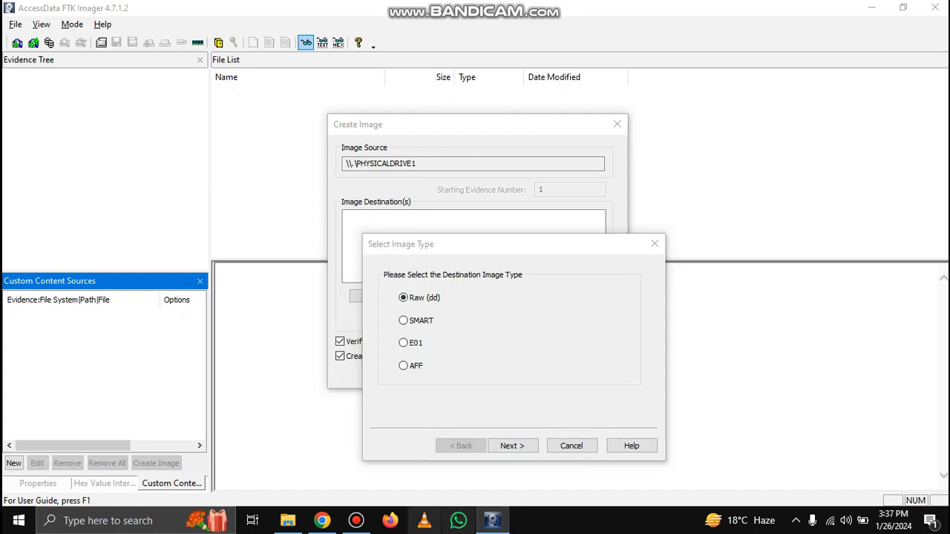
{"action": "mouse_move", "coordinate": [321, 521]}
{"action": "key", "text": "super+d"}
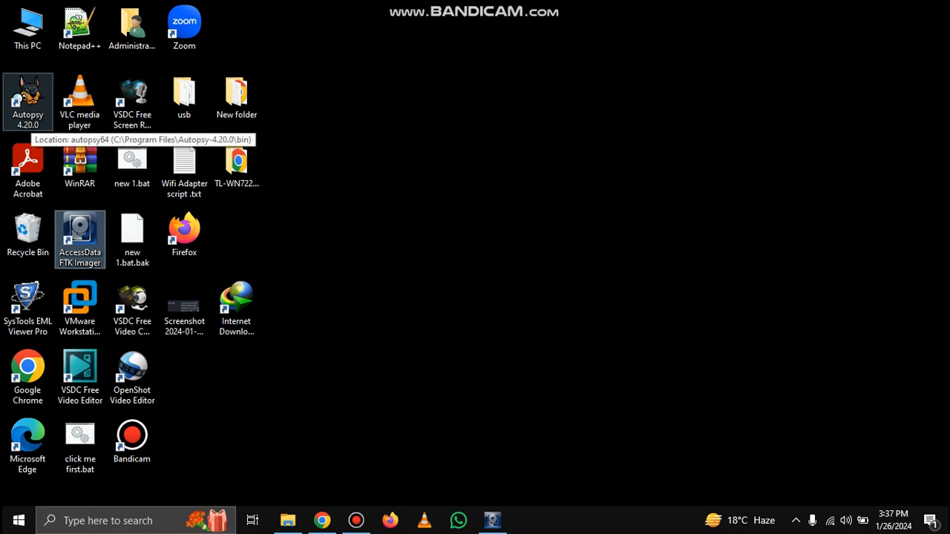
{"action": "left_click", "coordinate": [492, 520]}
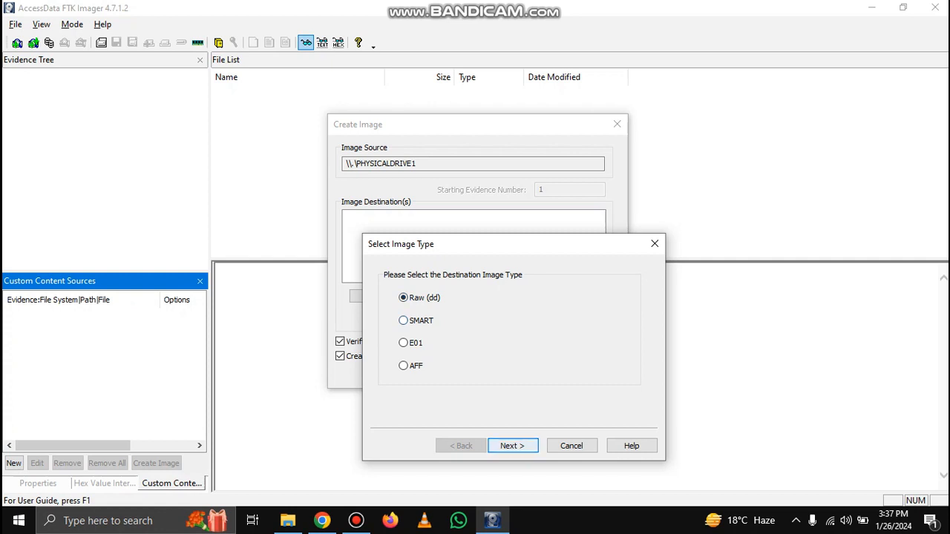
{"action": "key", "text": "Return"}
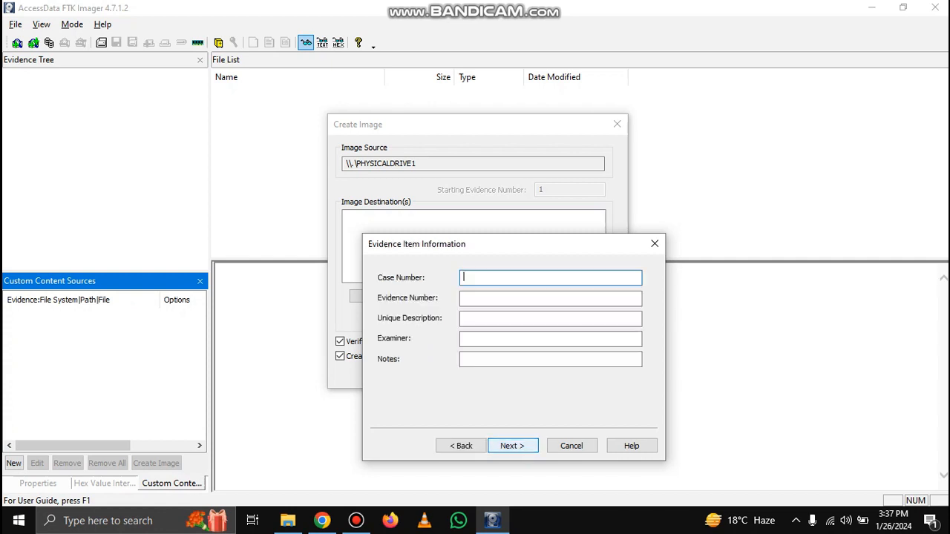
{"action": "type", "text": "0011"}
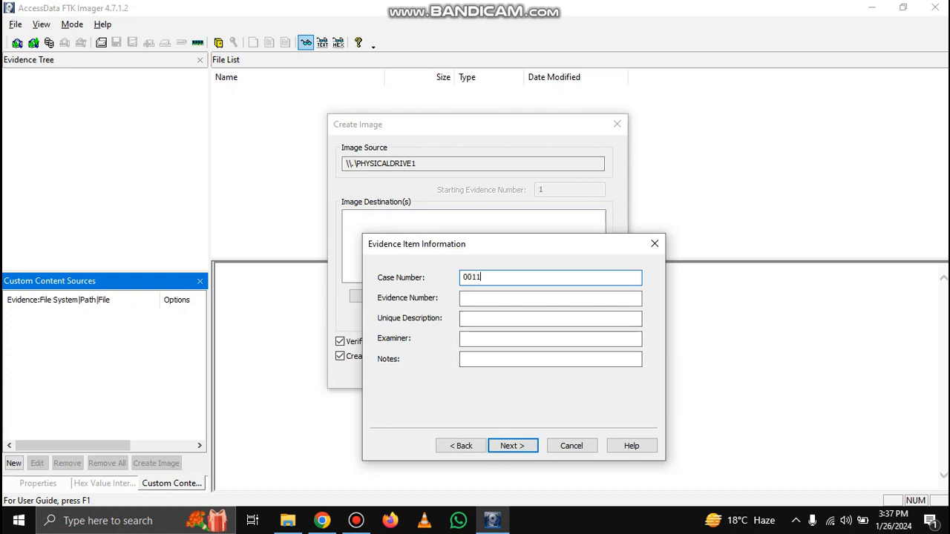
{"action": "key", "text": "Return"}
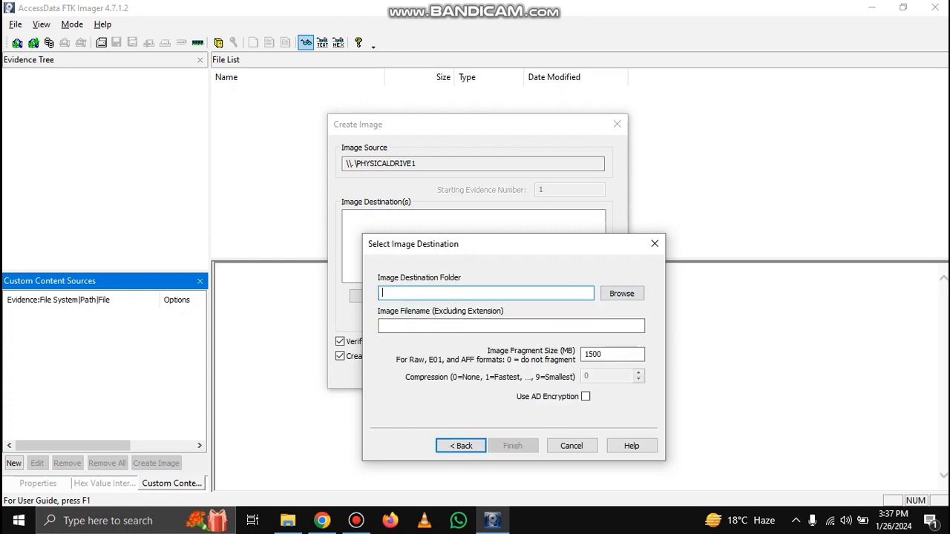
Step: Set the image destination folder to the root of Local Disk (E:)
{"action": "key", "text": "Tab"}
{"action": "key", "text": "Return"}
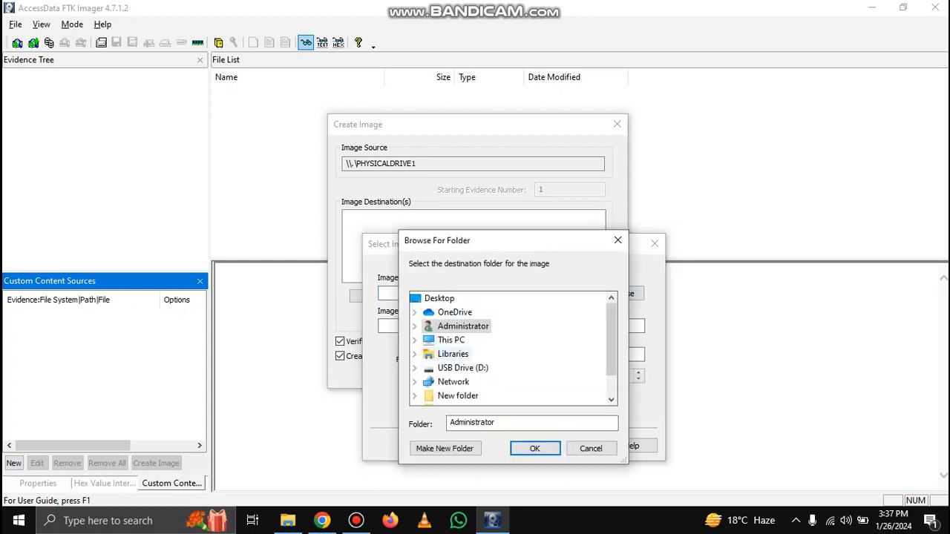
{"action": "left_click", "coordinate": [415, 340]}
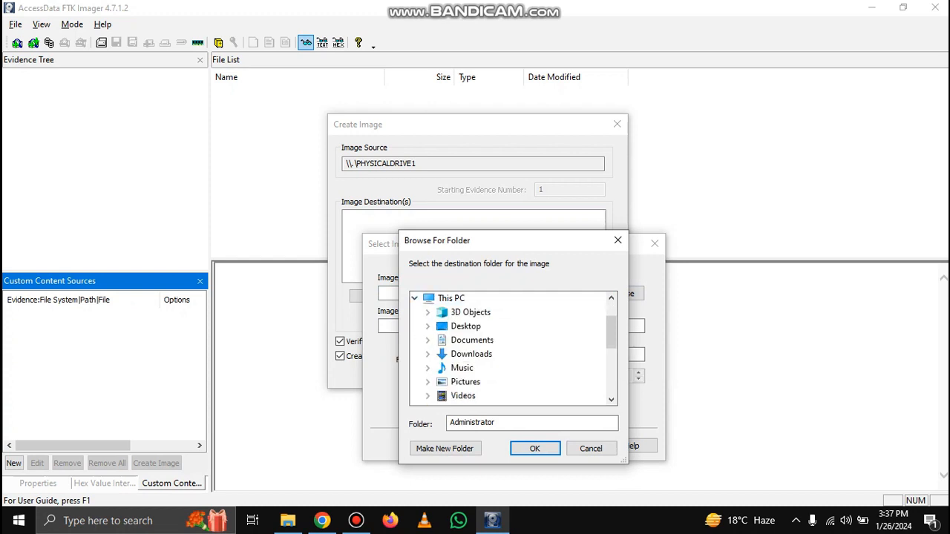
{"action": "scroll", "coordinate": [483, 371], "scroll_direction": "down", "scroll_amount": 2}
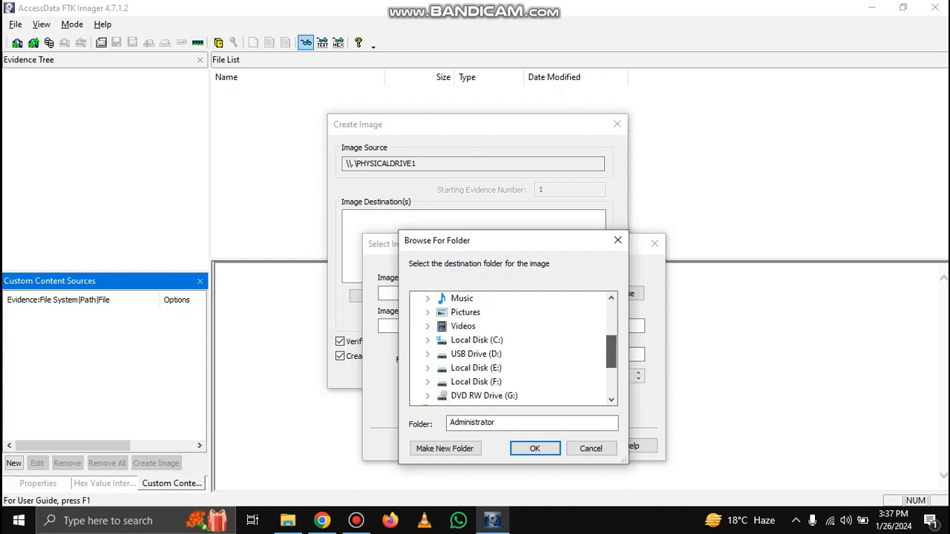
{"action": "double_click", "coordinate": [475, 368]}
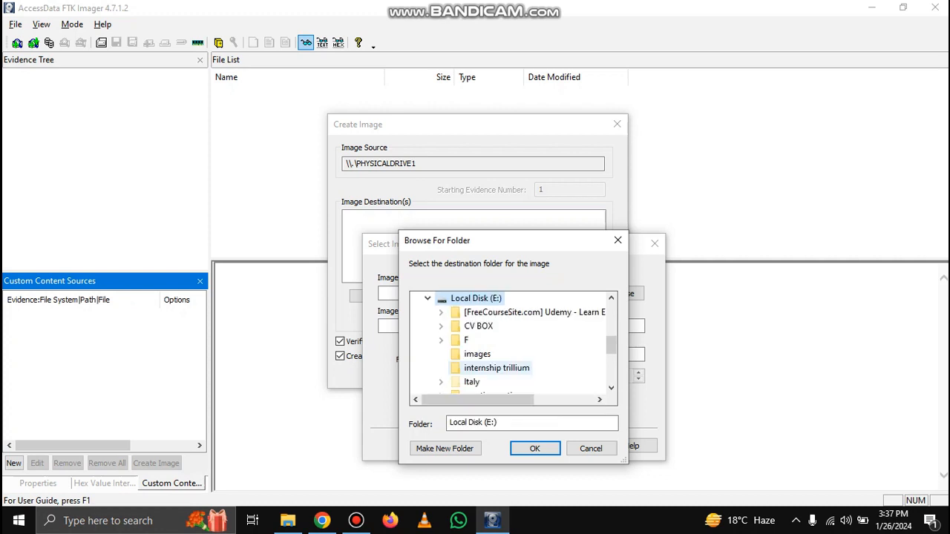
{"action": "scroll", "coordinate": [512, 341], "scroll_direction": "down", "scroll_amount": 2}
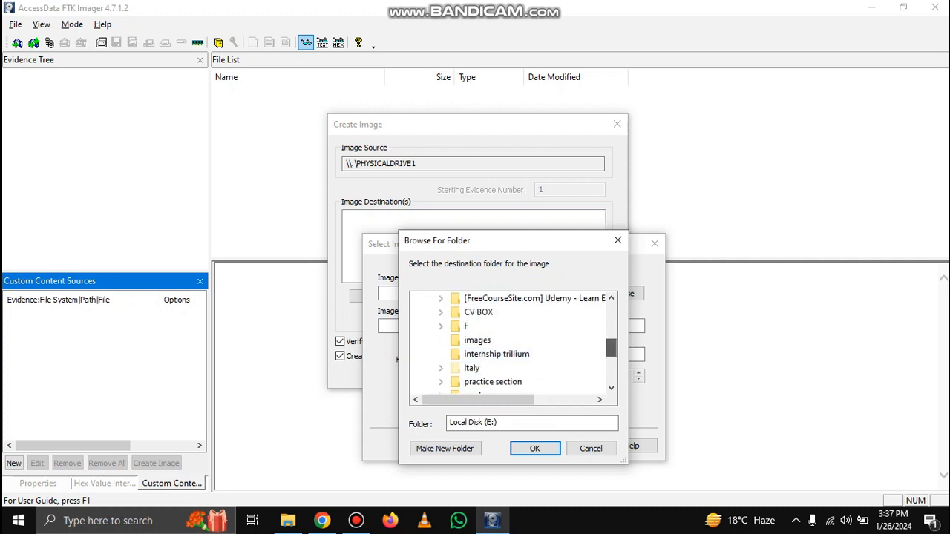
{"action": "scroll", "coordinate": [512, 342], "scroll_direction": "up", "scroll_amount": 1}
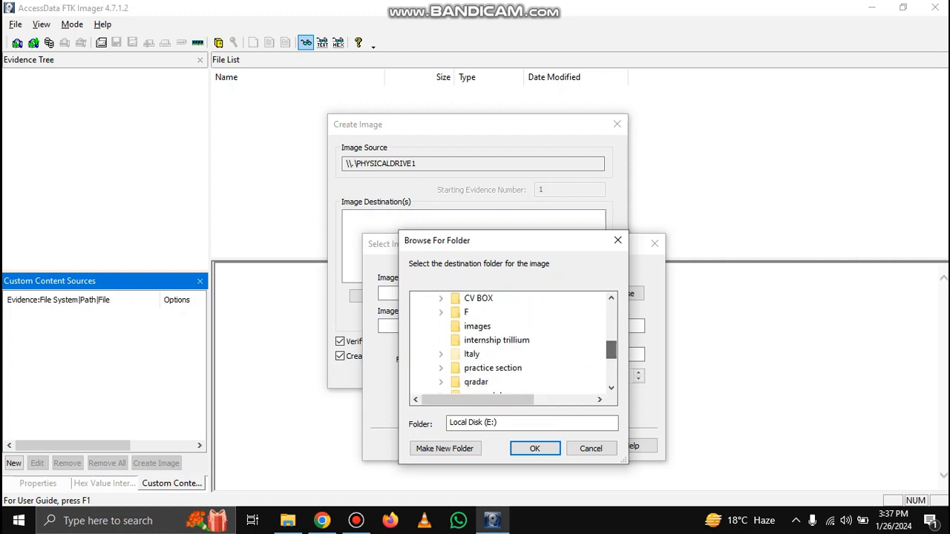
{"action": "scroll", "coordinate": [510, 341], "scroll_direction": "up", "scroll_amount": 1}
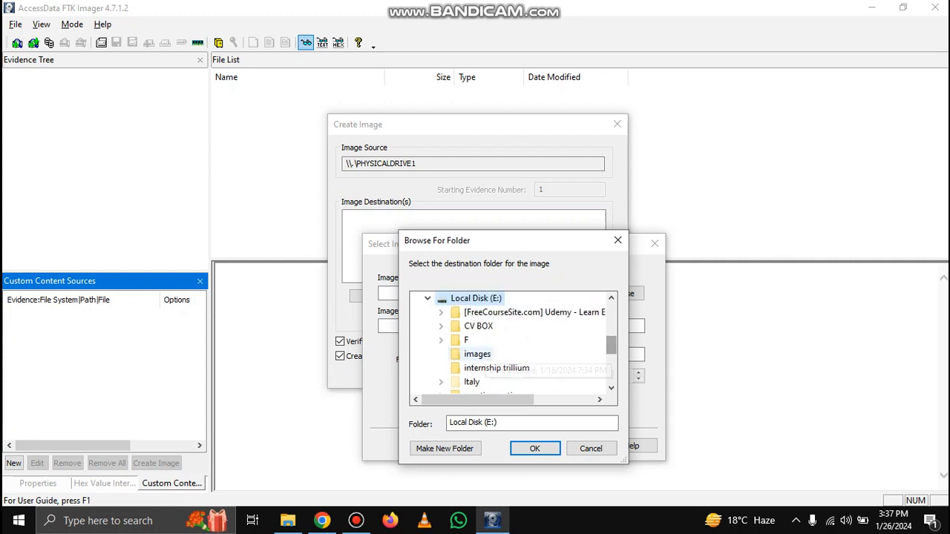
{"action": "scroll", "coordinate": [512, 342], "scroll_direction": "up", "scroll_amount": 1}
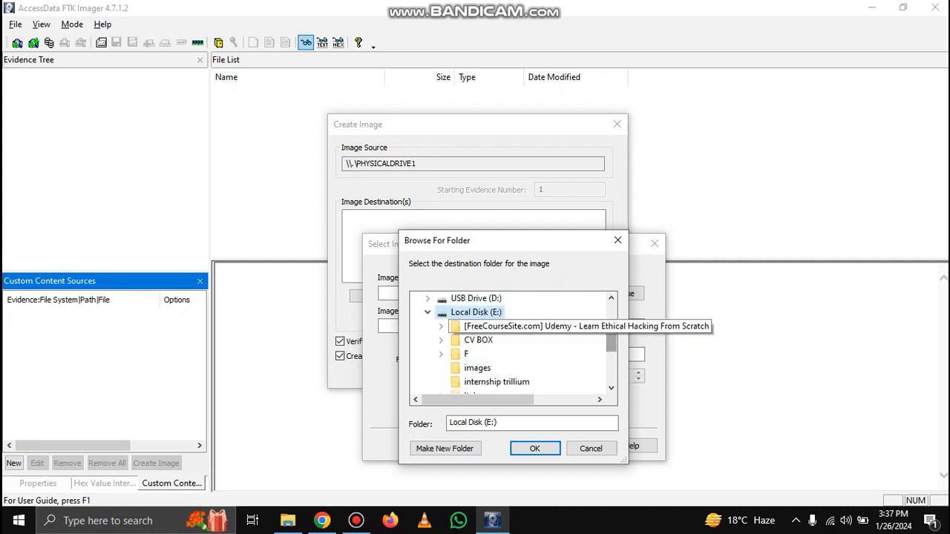
{"action": "key", "text": "Left"}
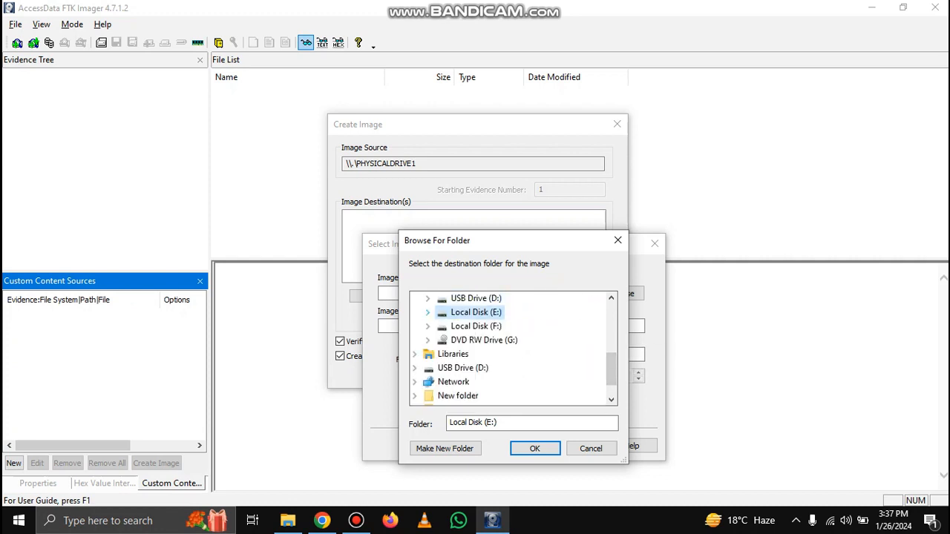
{"action": "left_click", "coordinate": [428, 326]}
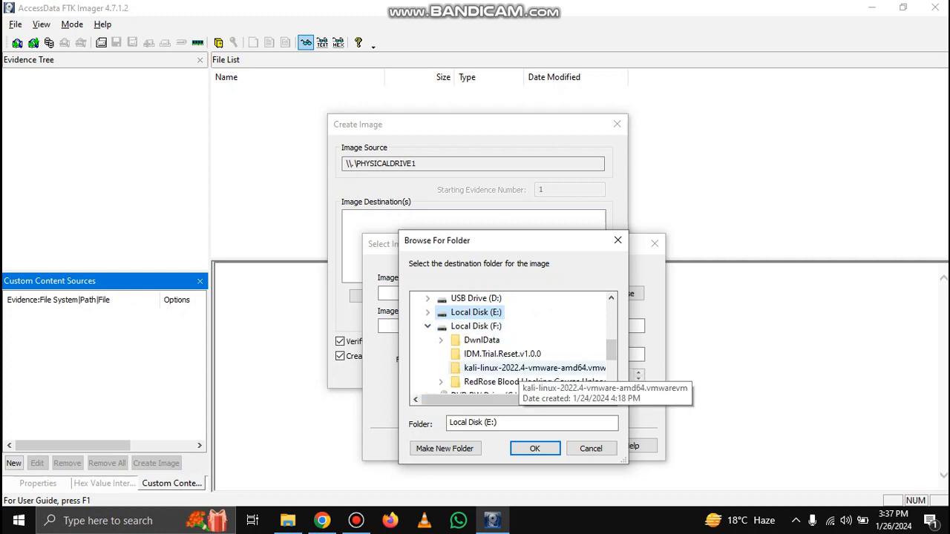
{"action": "scroll", "coordinate": [512, 341], "scroll_direction": "down", "scroll_amount": 2}
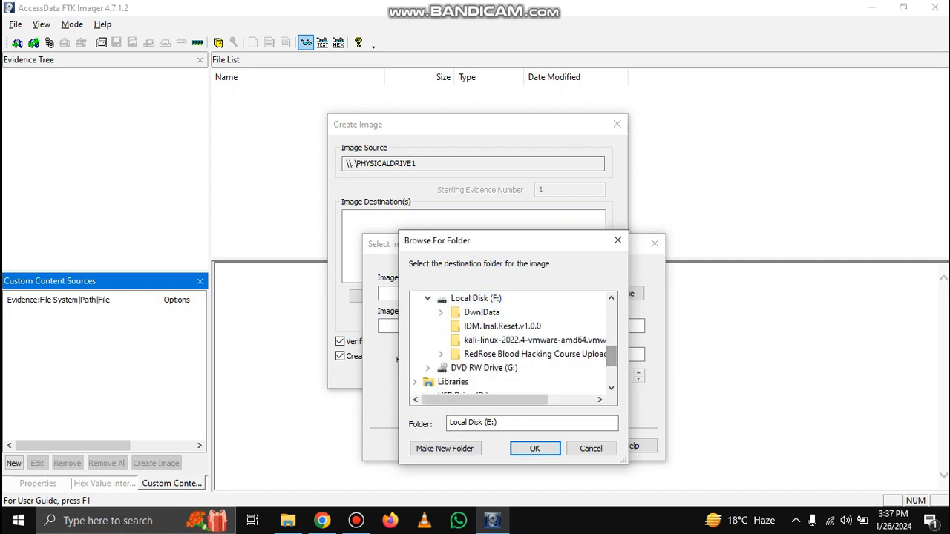
{"action": "key", "text": "Return"}
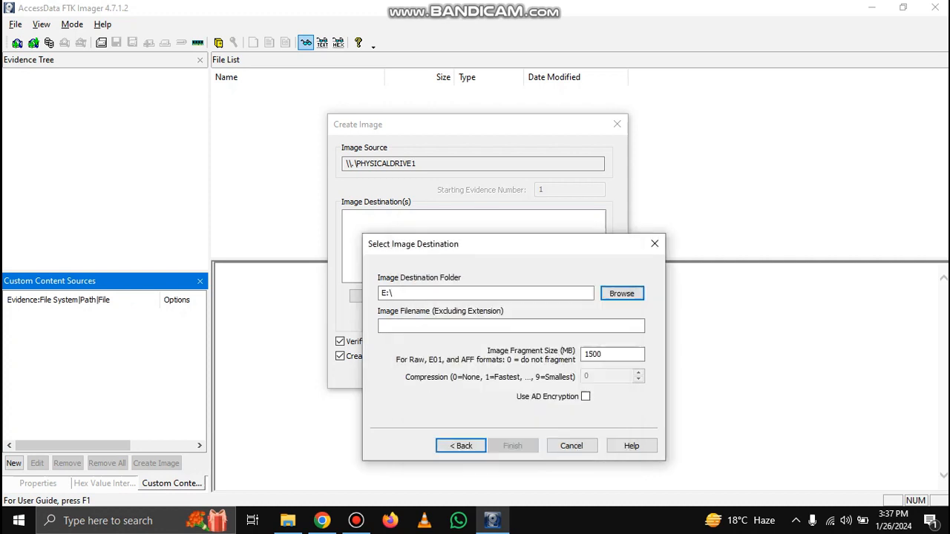
Step: Name the image file 8gbusb and finish the image destination setup
{"action": "left_click", "coordinate": [510, 326]}
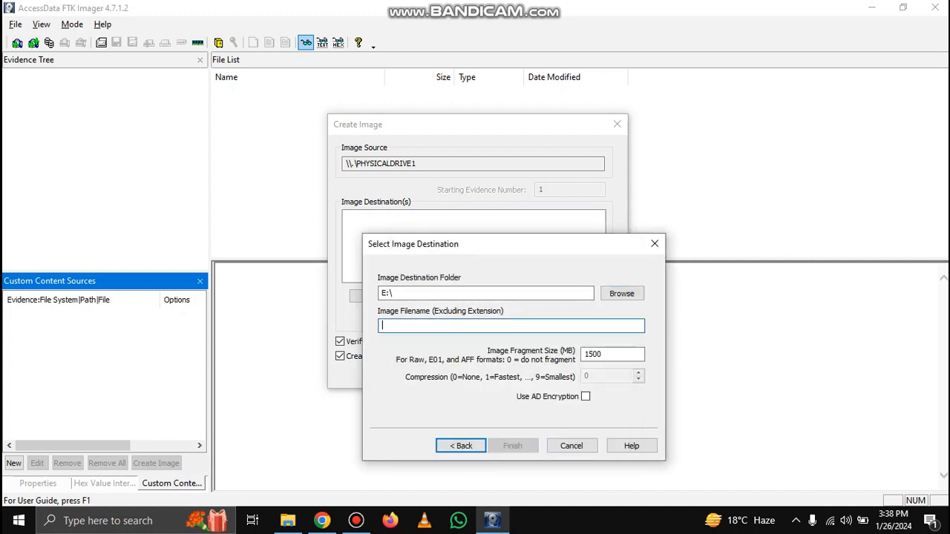
{"action": "type", "text": "8"}
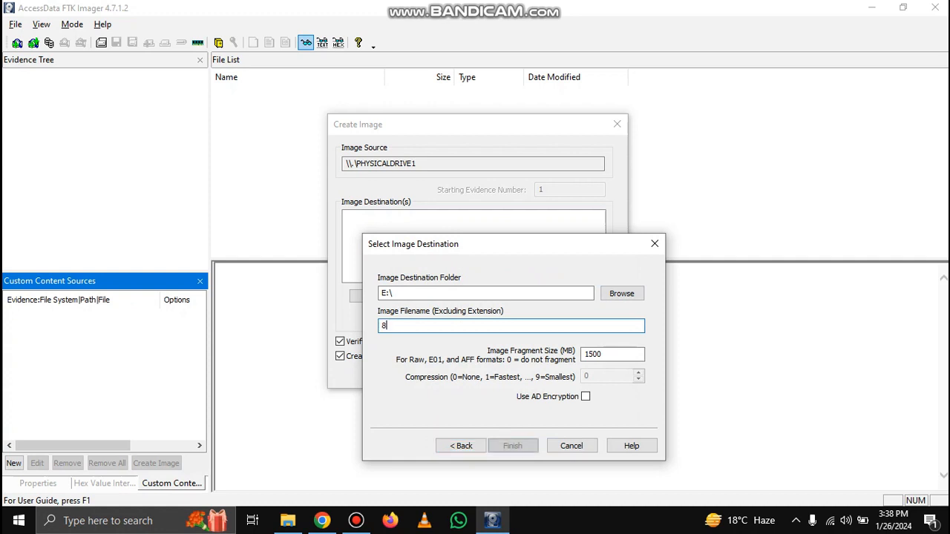
{"action": "type", "text": "gb usb"}
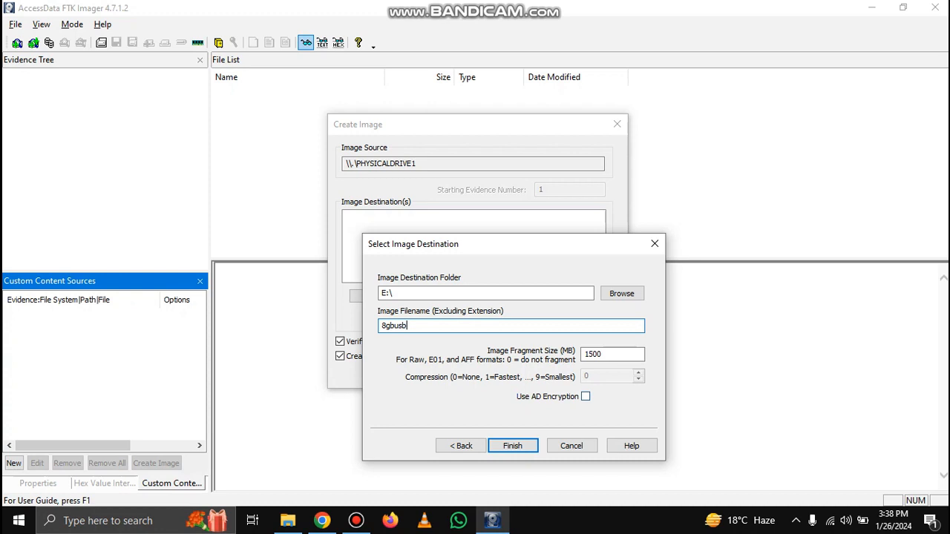
{"action": "key", "text": "Return"}
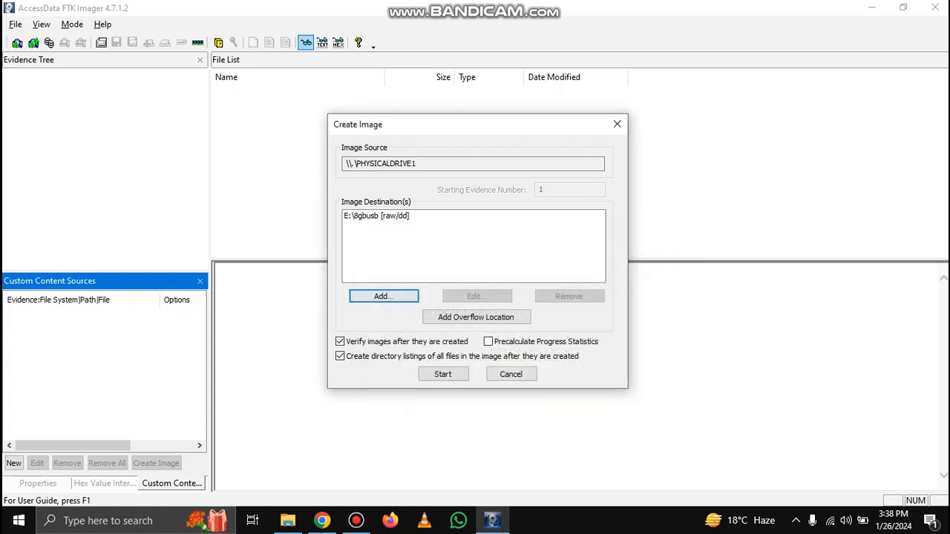
Step: Start creating the disk image and review the MD5 and SHA1 hashes in the verification results
{"action": "left_click", "coordinate": [442, 374]}
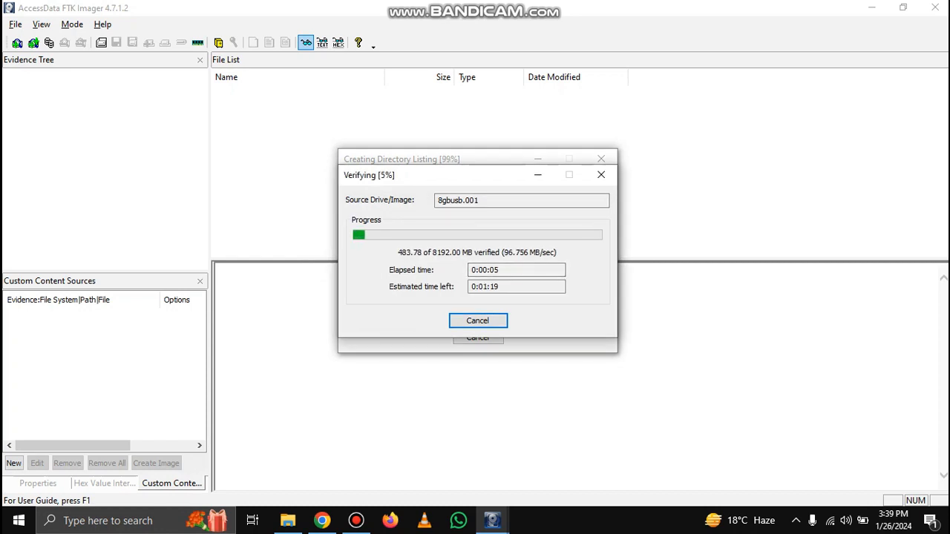
{"action": "left_click_drag", "start_coordinate": [431, 177], "coordinate": [444, 215]}
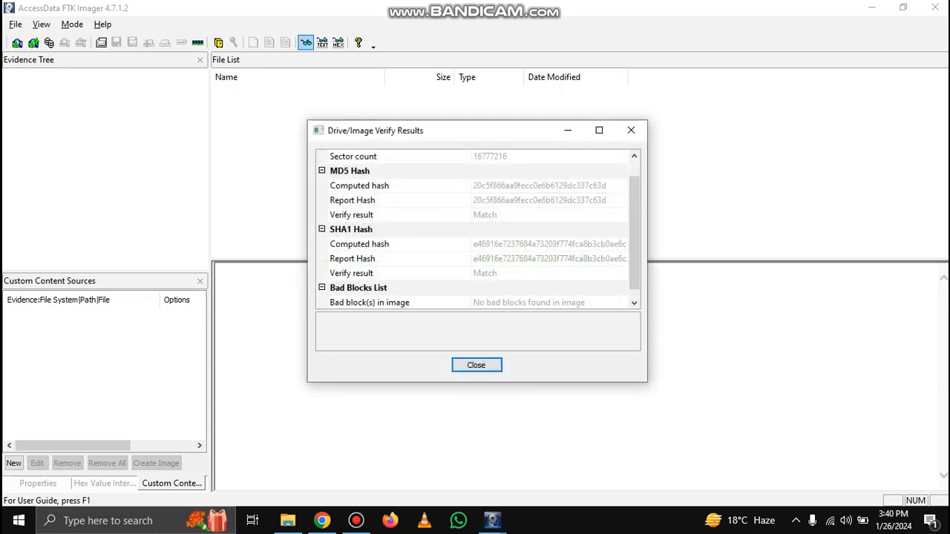
{"action": "scroll", "coordinate": [478, 228], "scroll_direction": "up", "scroll_amount": 1}
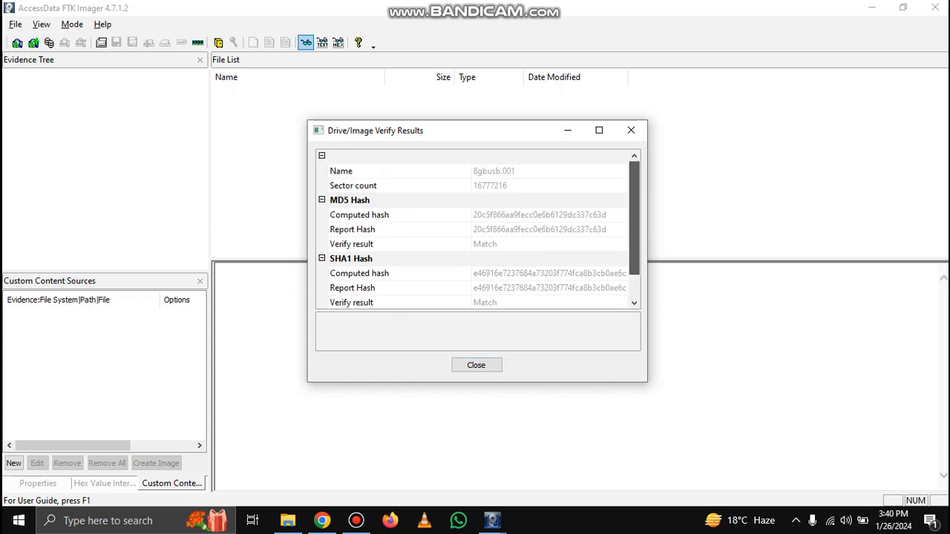
Step: Review the MD5, SHA1 and bad blocks sections of the image verification results
{"action": "scroll", "coordinate": [478, 229], "scroll_direction": "down", "scroll_amount": 1}
{"action": "scroll", "coordinate": [478, 229], "scroll_direction": "up", "scroll_amount": 1}
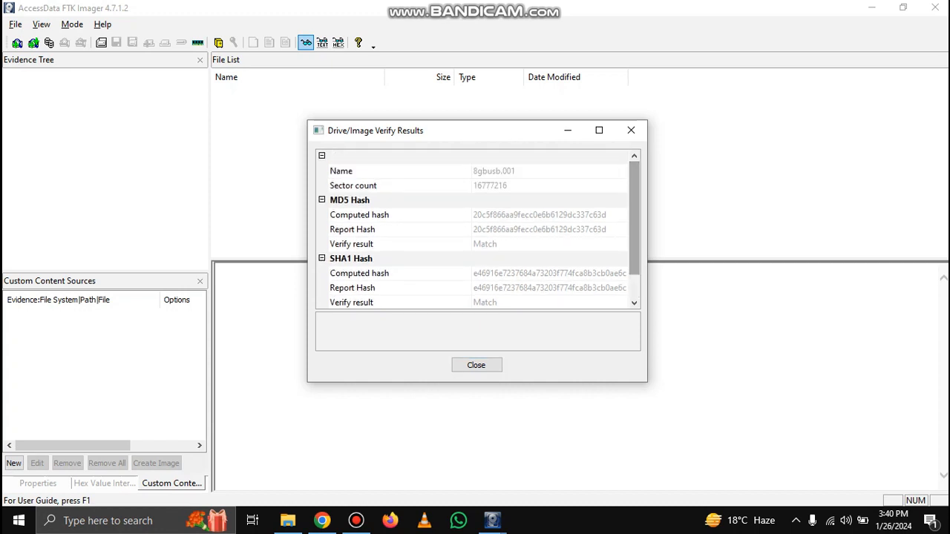
{"action": "scroll", "coordinate": [477, 229], "scroll_direction": "down", "scroll_amount": 1}
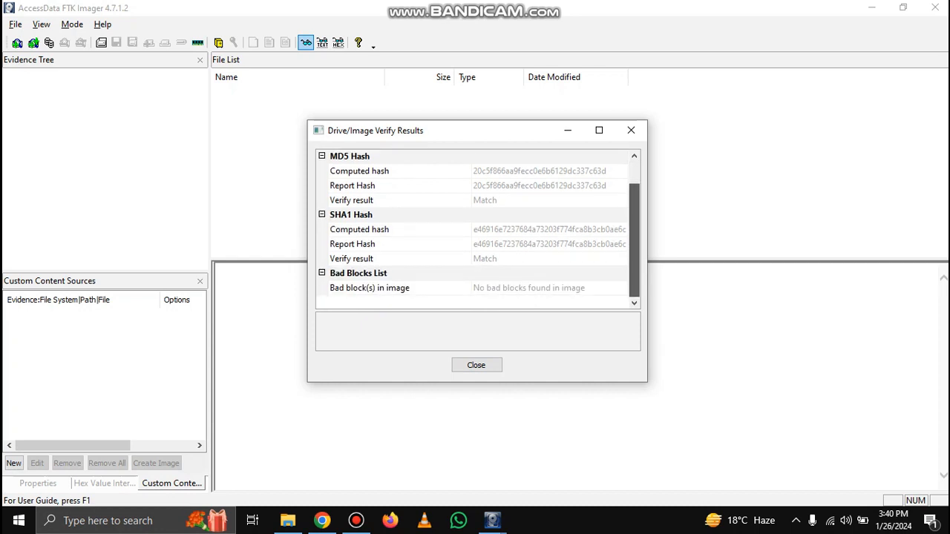
{"action": "scroll", "coordinate": [478, 228], "scroll_direction": "up", "scroll_amount": 1}
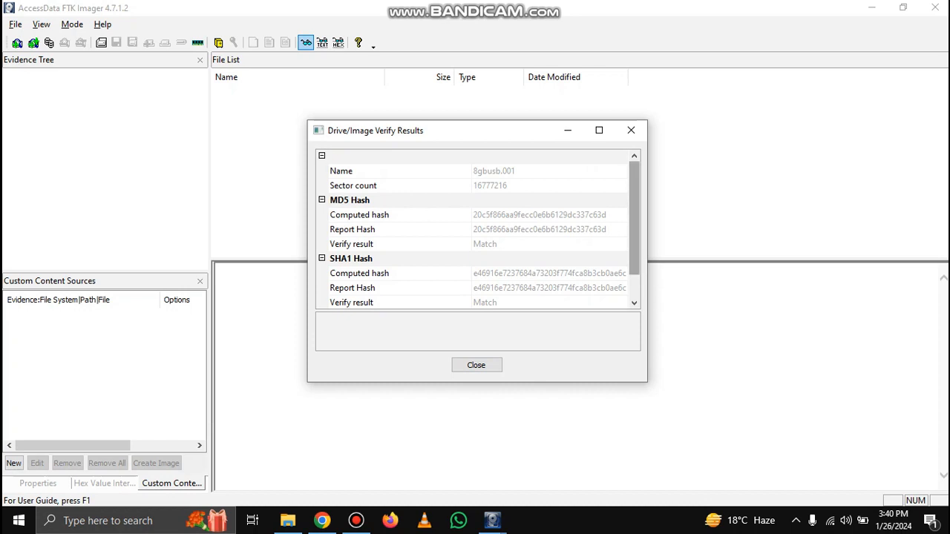
{"action": "scroll", "coordinate": [478, 229], "scroll_direction": "down", "scroll_amount": 1}
Step: Close the verification, directory listing and image creation windows and exit FTK Imager
{"action": "key", "text": "Return"}
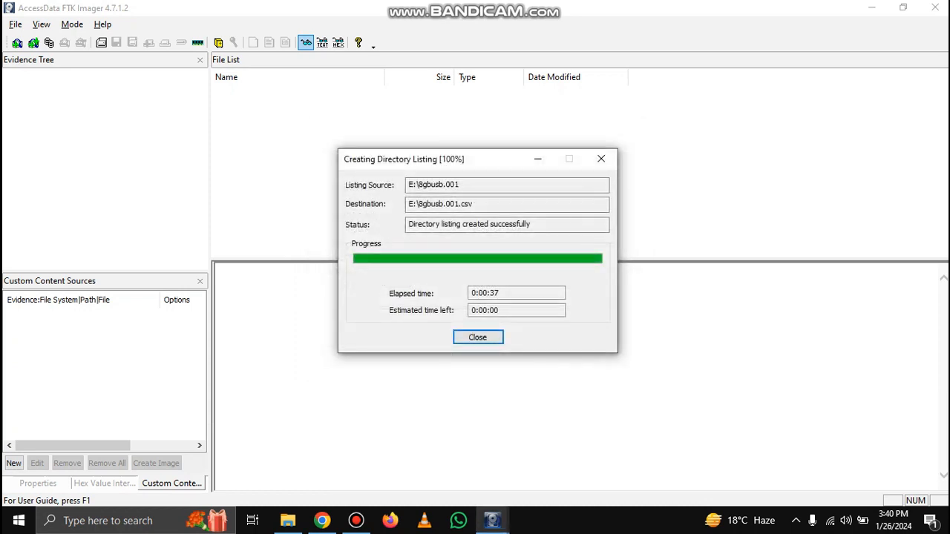
{"action": "key", "text": "Return"}
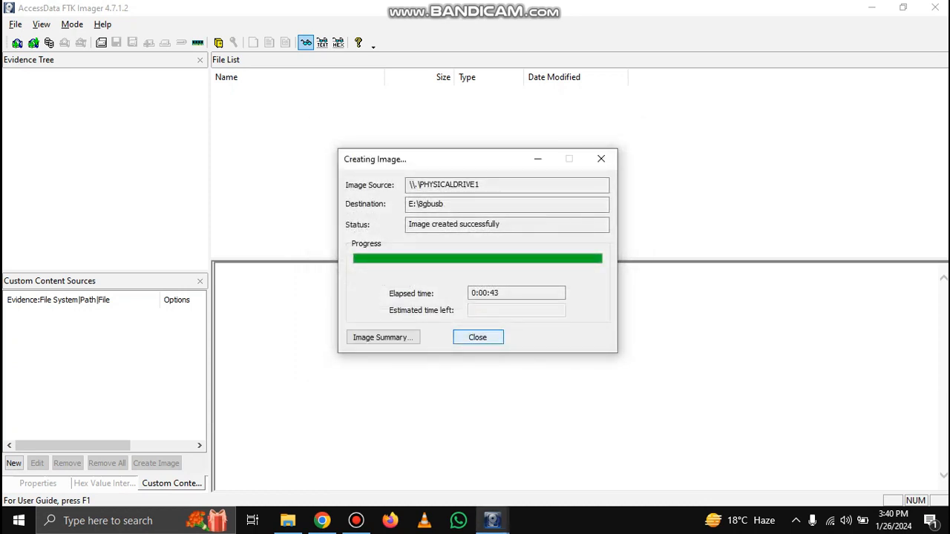
{"action": "key", "text": "Return"}
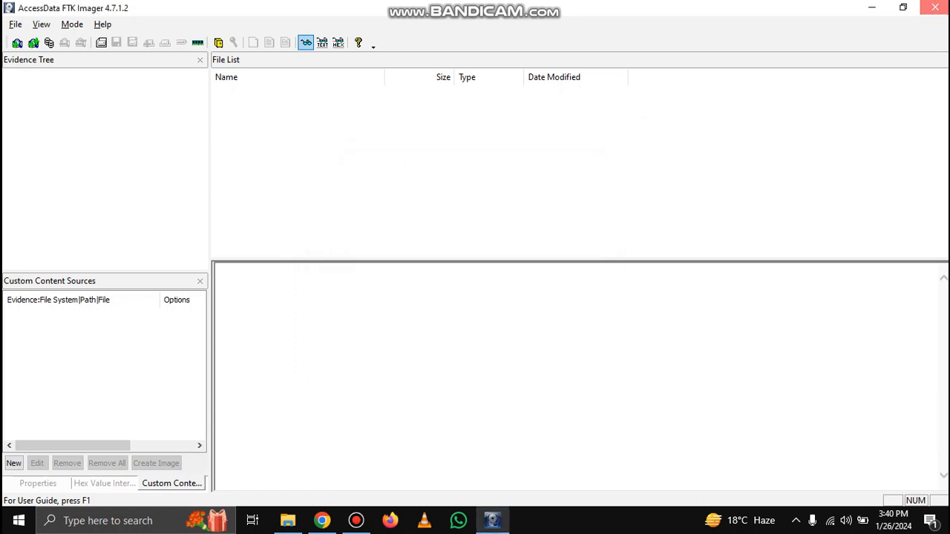
{"action": "left_click", "coordinate": [935, 7]}
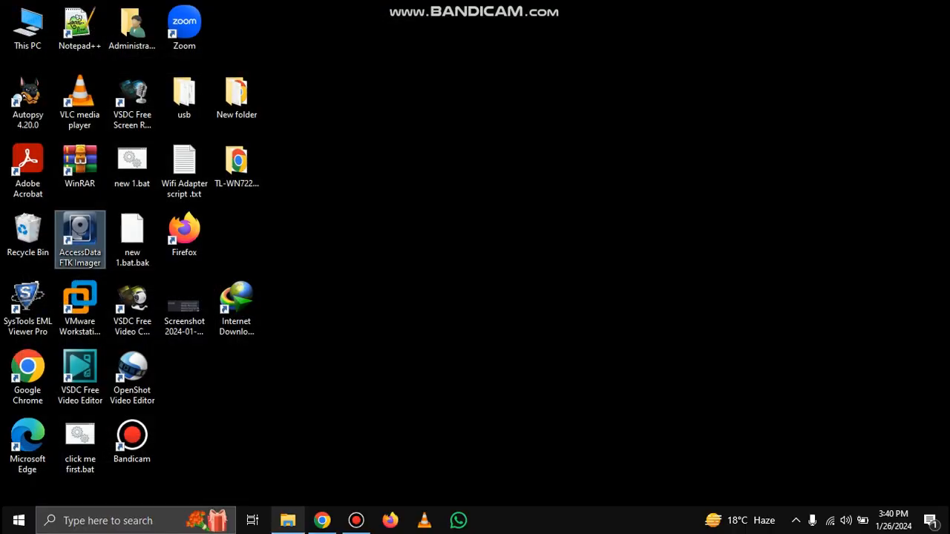
Step: Switch to File Explorer and check Local Disk (E:) for the 8gbusb image files, closing the window when done
{"action": "left_click", "coordinate": [287, 520]}
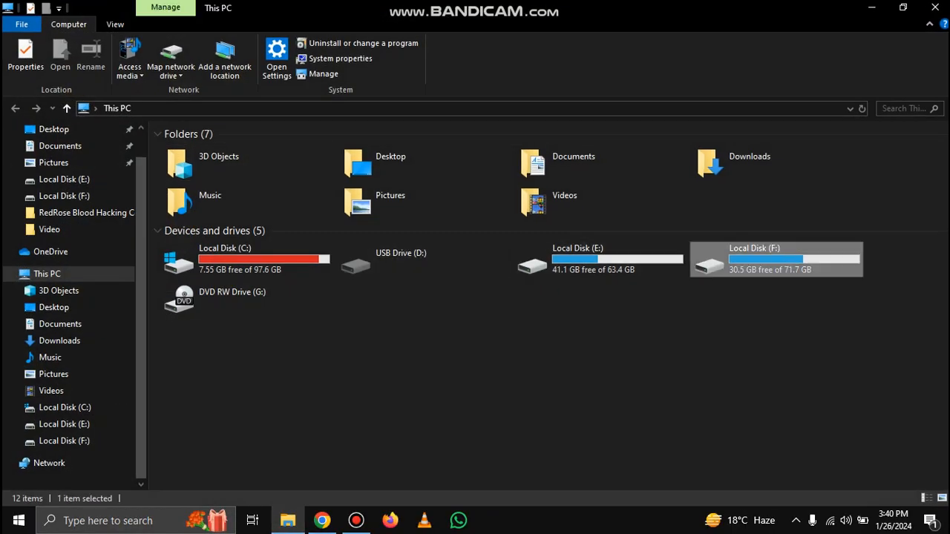
{"action": "double_click", "coordinate": [779, 259]}
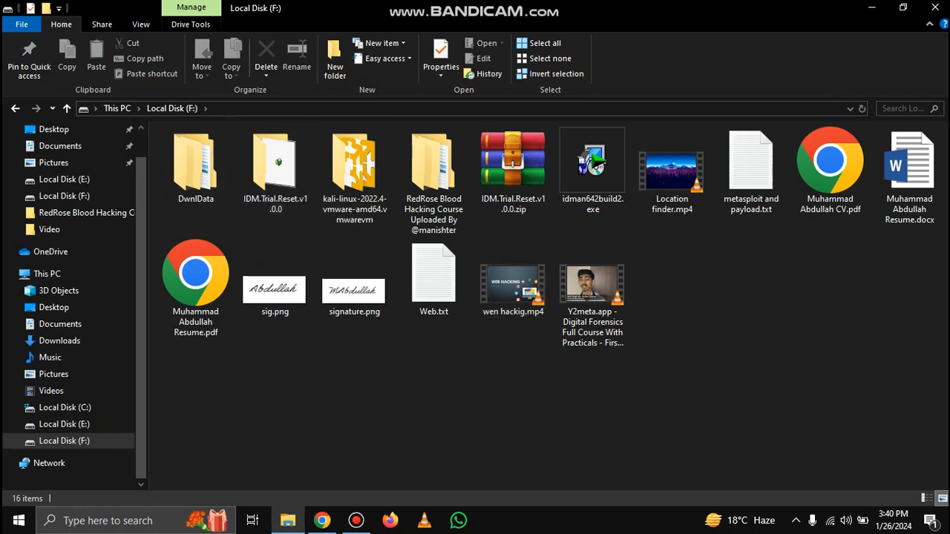
{"action": "left_click", "coordinate": [117, 109]}
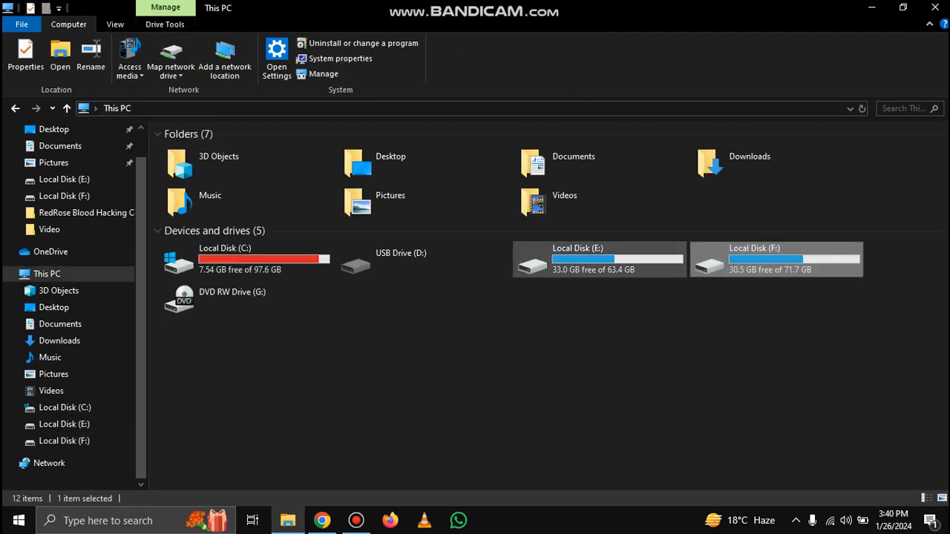
{"action": "double_click", "coordinate": [586, 258]}
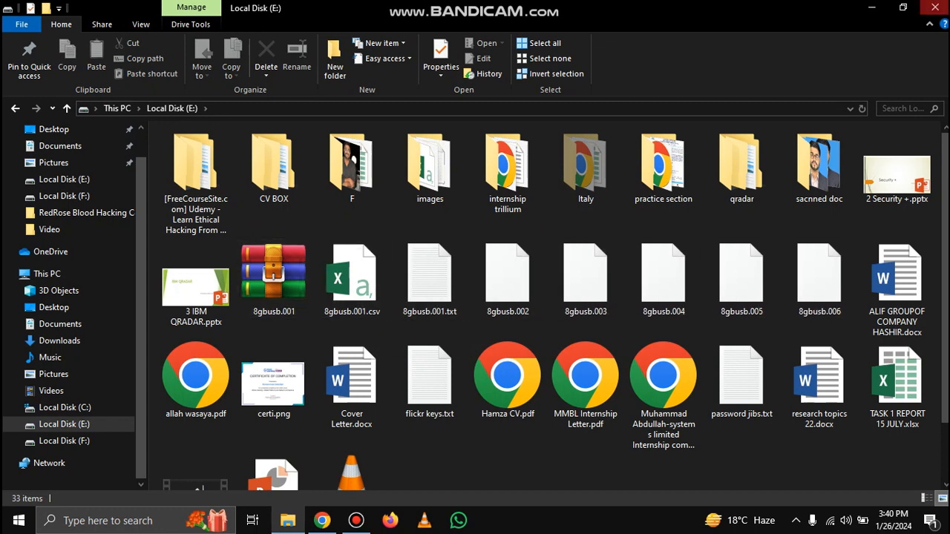
{"action": "left_click", "coordinate": [934, 7]}
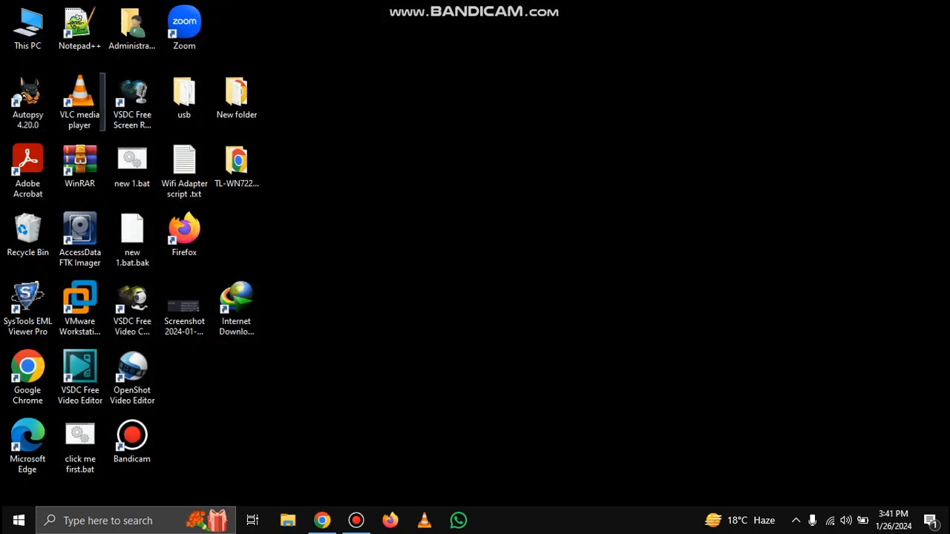
Step: Launch Autopsy and start a new case named 01
{"action": "left_click", "coordinate": [27, 101]}
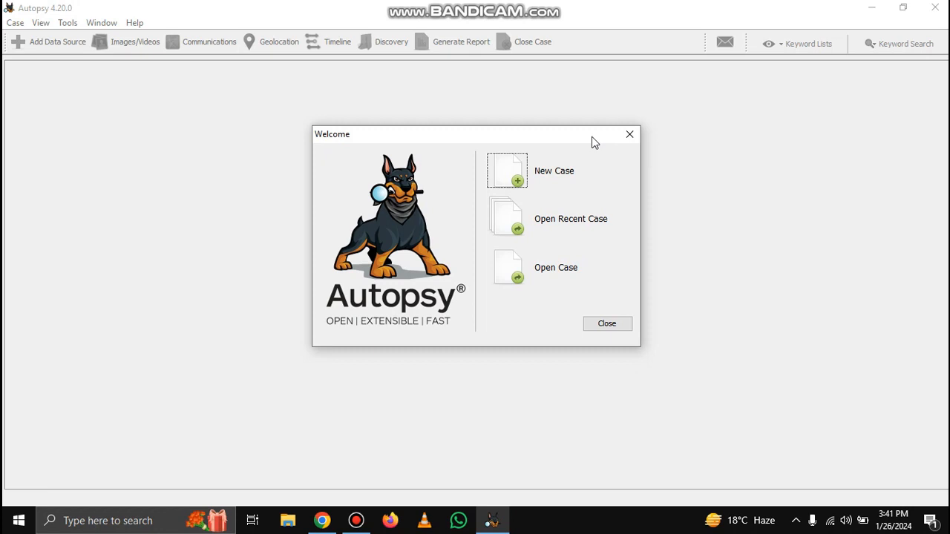
{"action": "left_click_drag", "start_coordinate": [593, 141], "coordinate": [594, 141]}
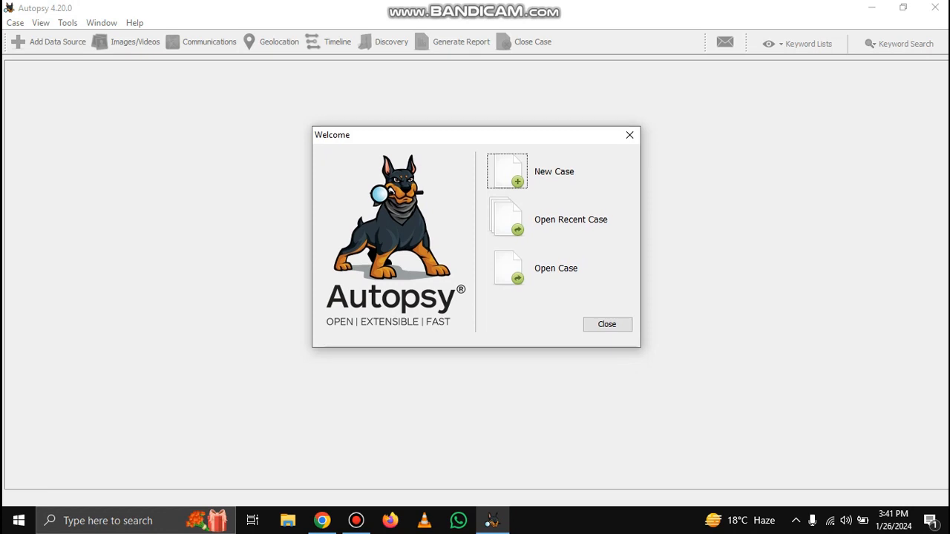
{"action": "key", "text": "Return"}
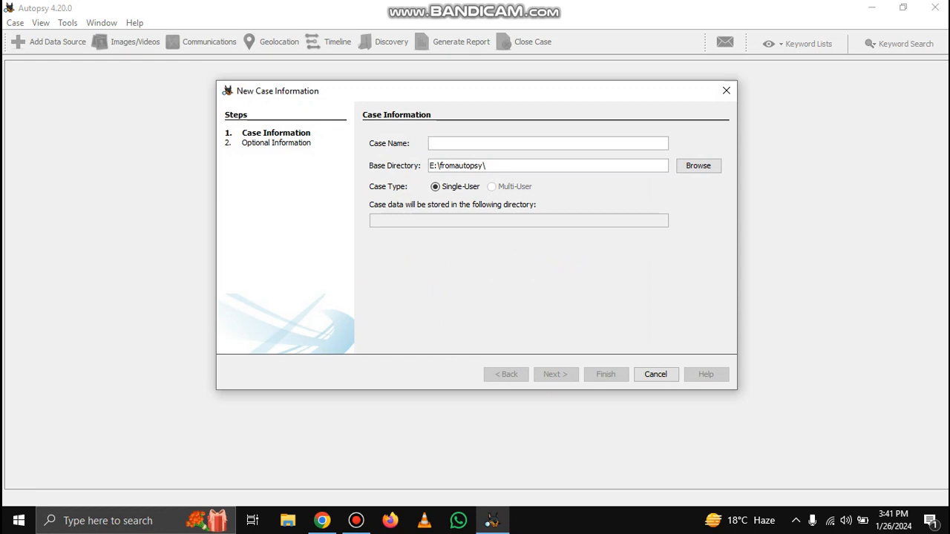
{"action": "type", "text": "0"}
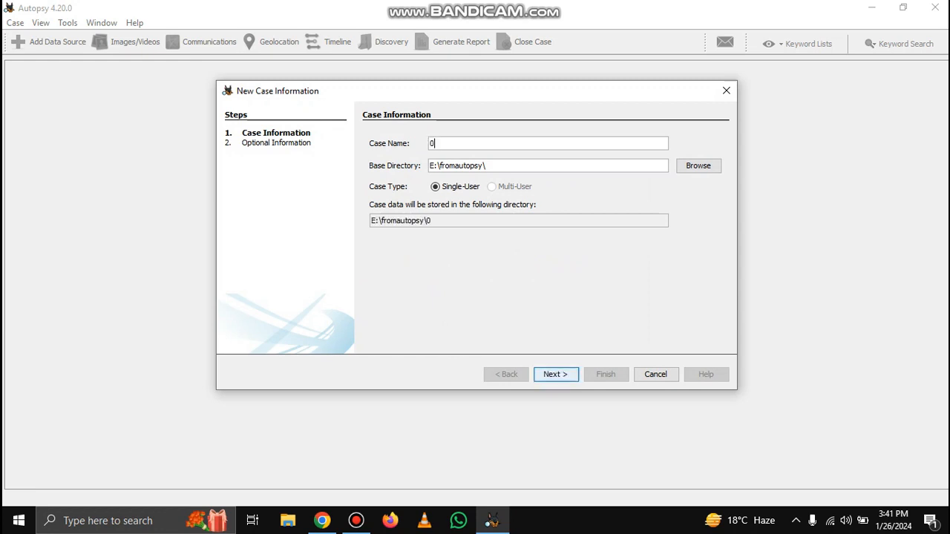
{"action": "type", "text": "1"}
Step: Create a folder named autopsyproject on Local Disk (F:) and use it as the case's base directory
{"action": "left_click", "coordinate": [697, 165]}
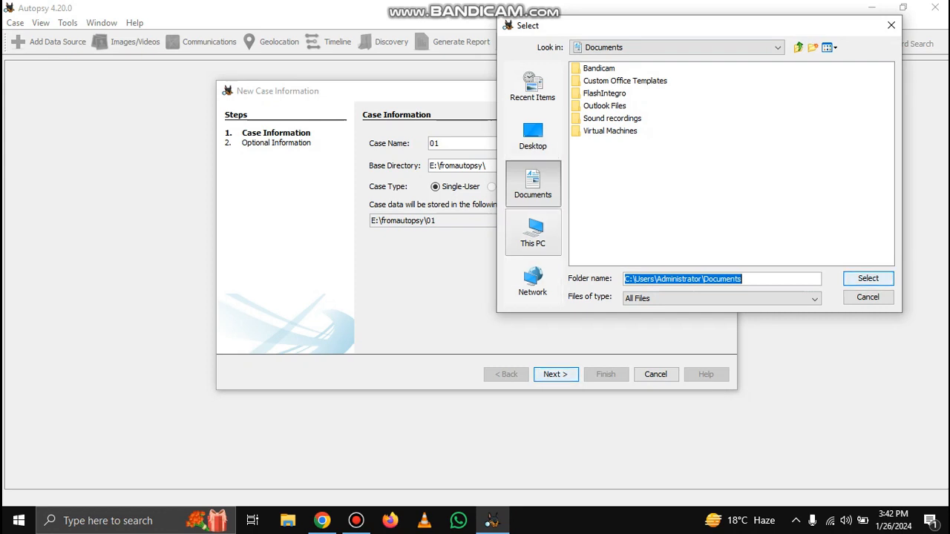
{"action": "left_click", "coordinate": [532, 231]}
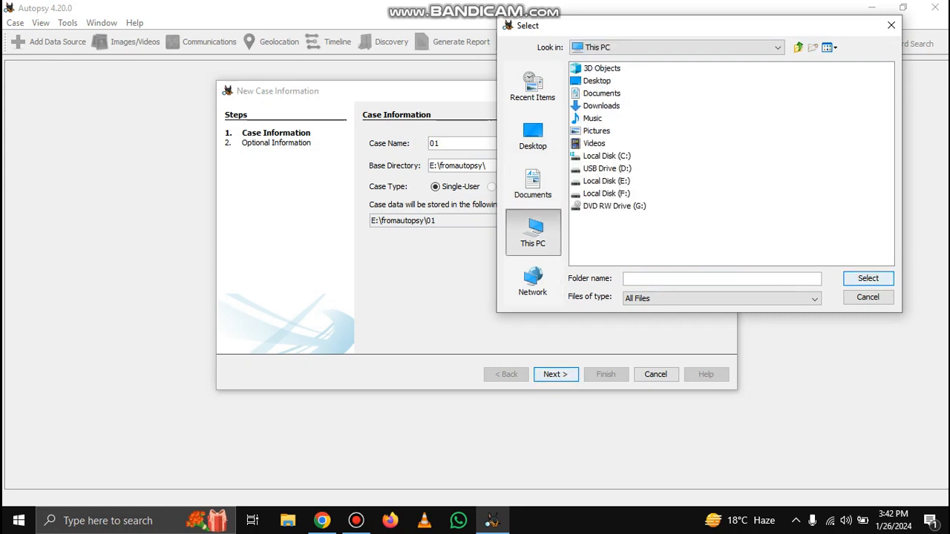
{"action": "left_click", "coordinate": [606, 193]}
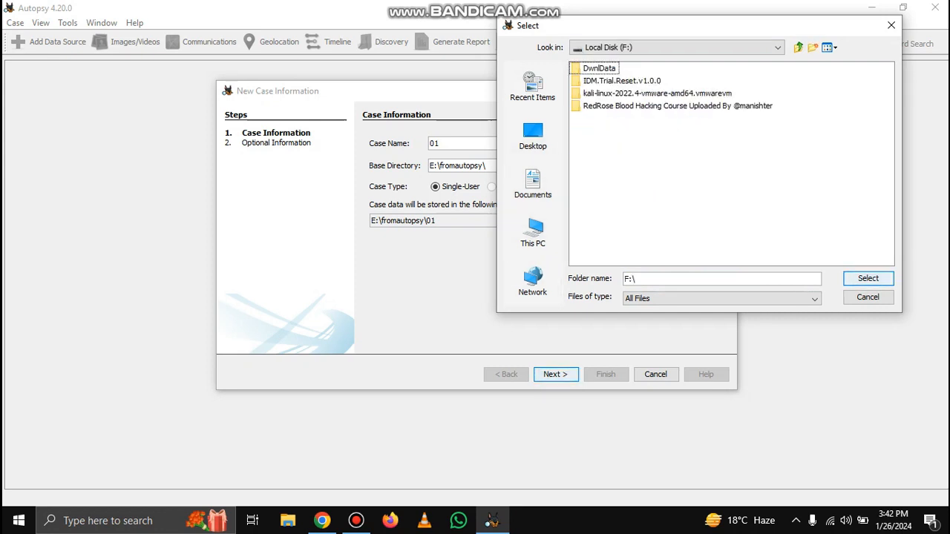
{"action": "double_click", "coordinate": [606, 193]}
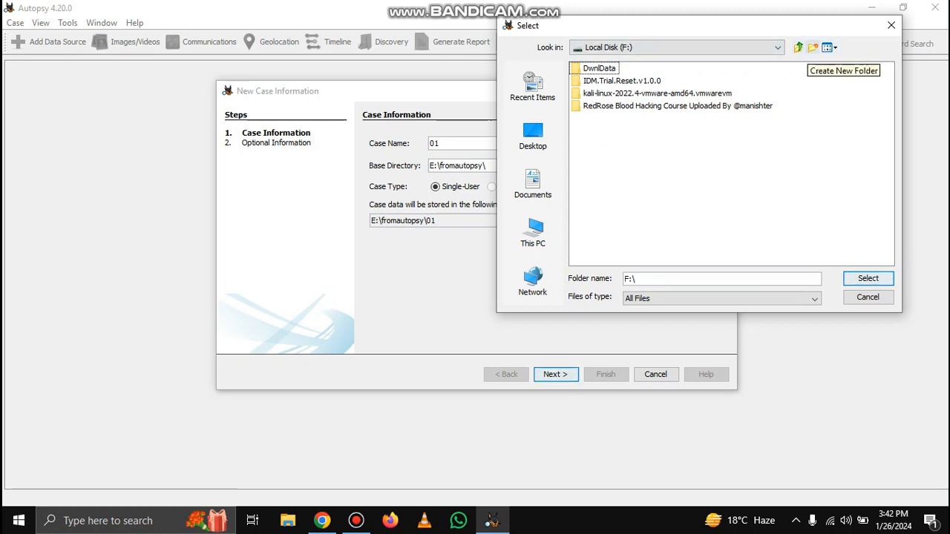
{"action": "left_click", "coordinate": [813, 46]}
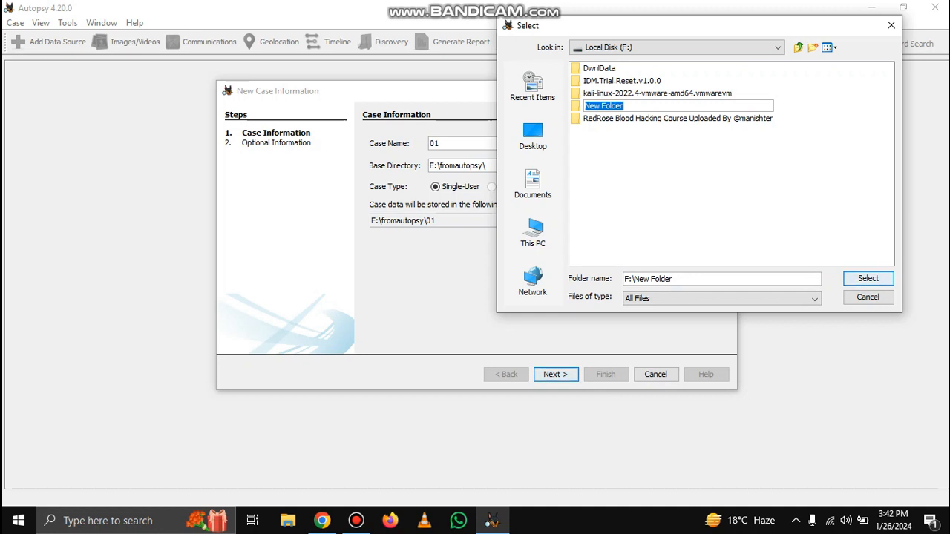
{"action": "type", "text": "autop"}
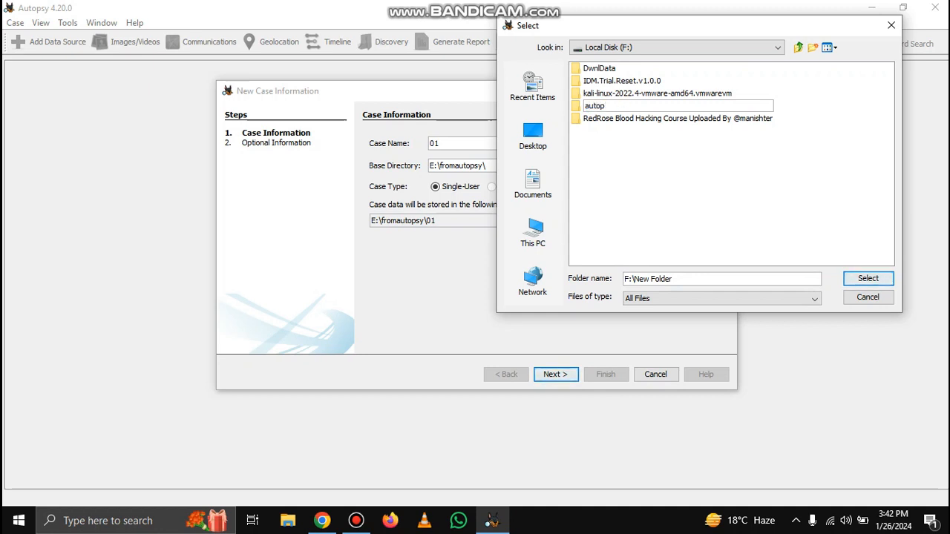
{"action": "type", "text": "syproject"}
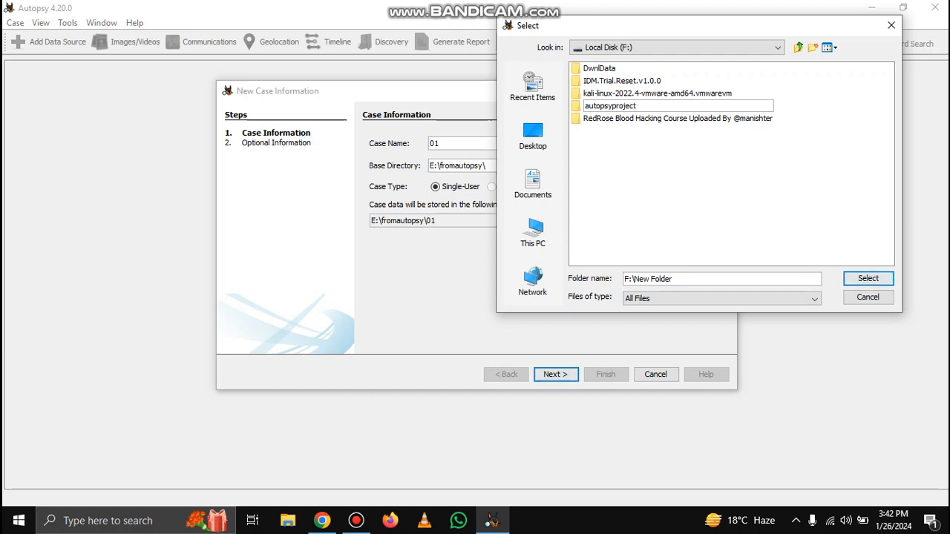
{"action": "key", "text": "Return"}
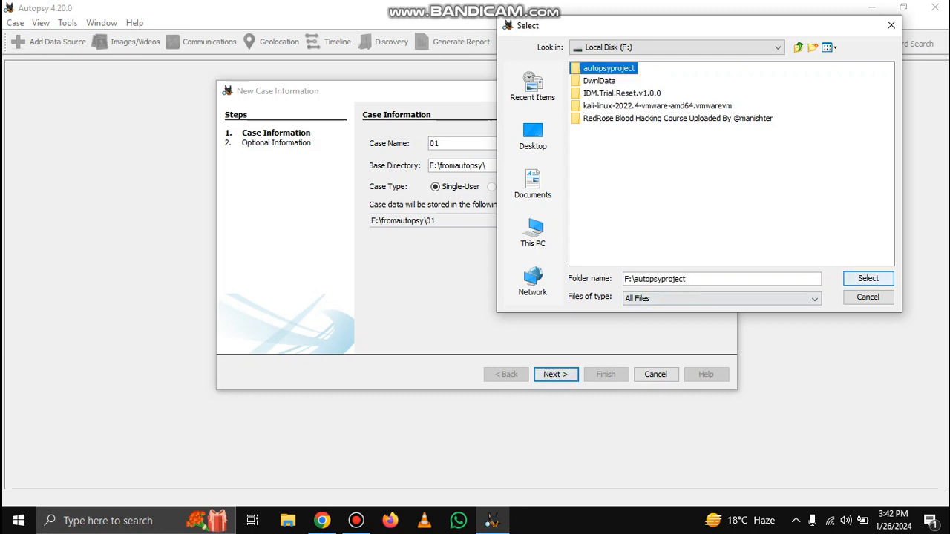
{"action": "key", "text": "Return"}
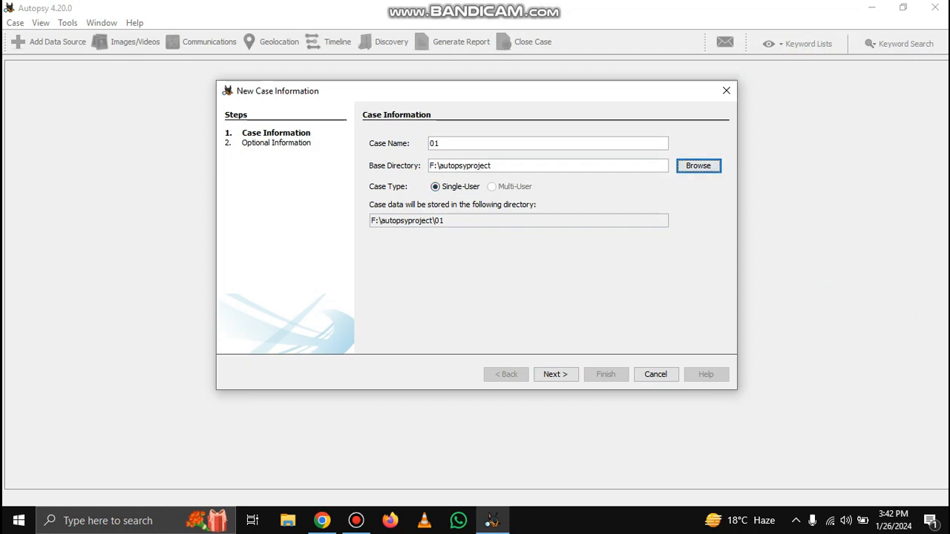
{"action": "key", "text": "Tab"}
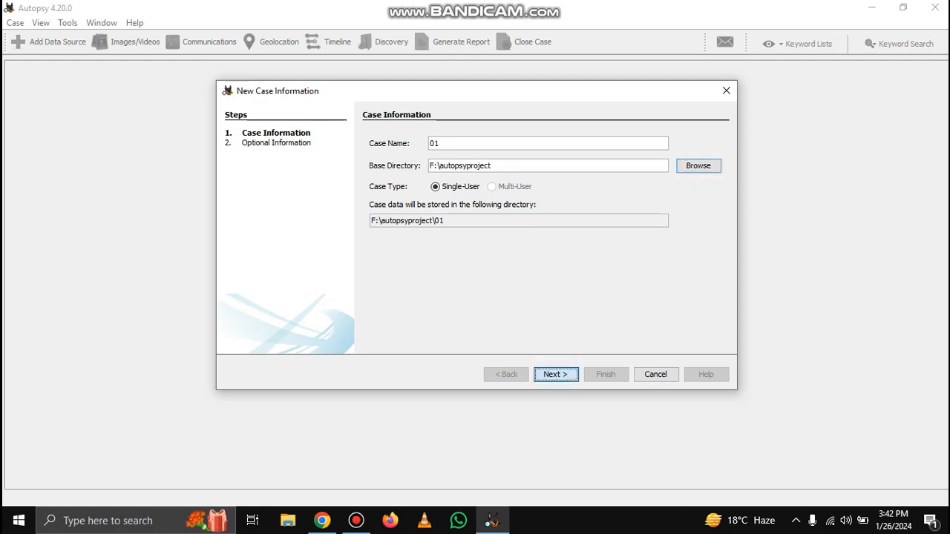
{"action": "key", "text": "Return"}
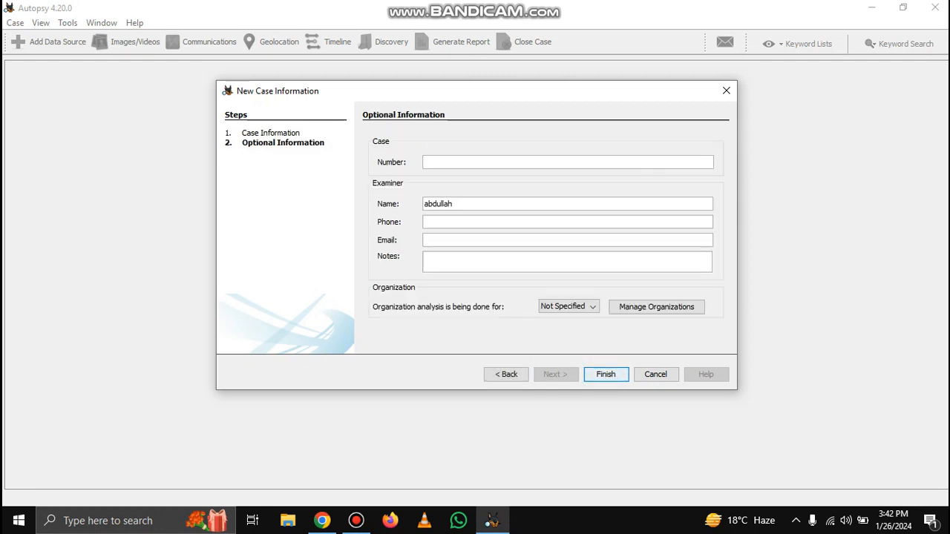
Step: Set the case number to 000 and the examiner name to teacher, and finish creating the case
{"action": "type", "text": "000"}
{"action": "key", "text": "BackSpace"}
{"action": "key", "text": "BackSpace"}
{"action": "key", "text": "BackSpace"}
{"action": "key", "text": "BackSpace"}
{"action": "key", "text": "BackSpace"}
{"action": "key", "text": "BackSpace"}
{"action": "key", "text": "BackSpace"}
{"action": "key", "text": "BackSpace"}
{"action": "type", "text": "teacher"}
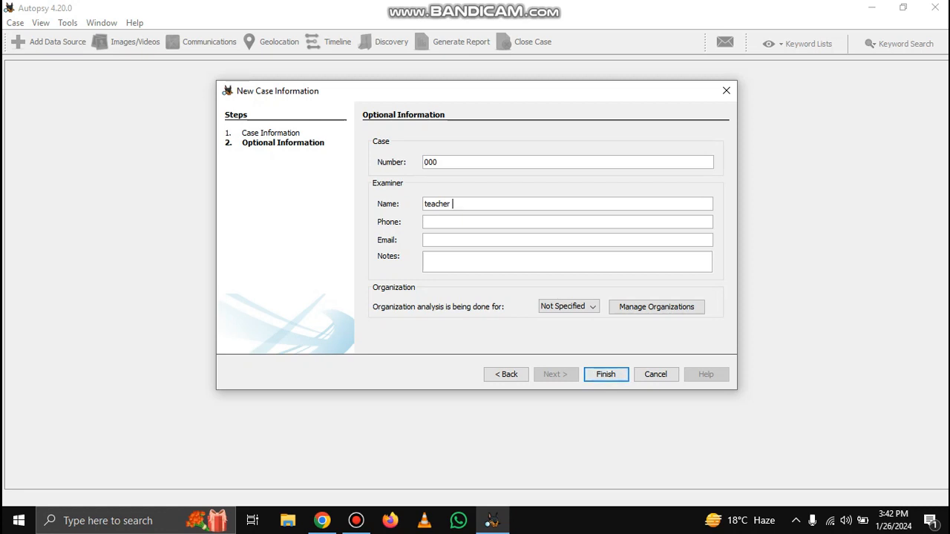
{"action": "left_click", "coordinate": [606, 374]}
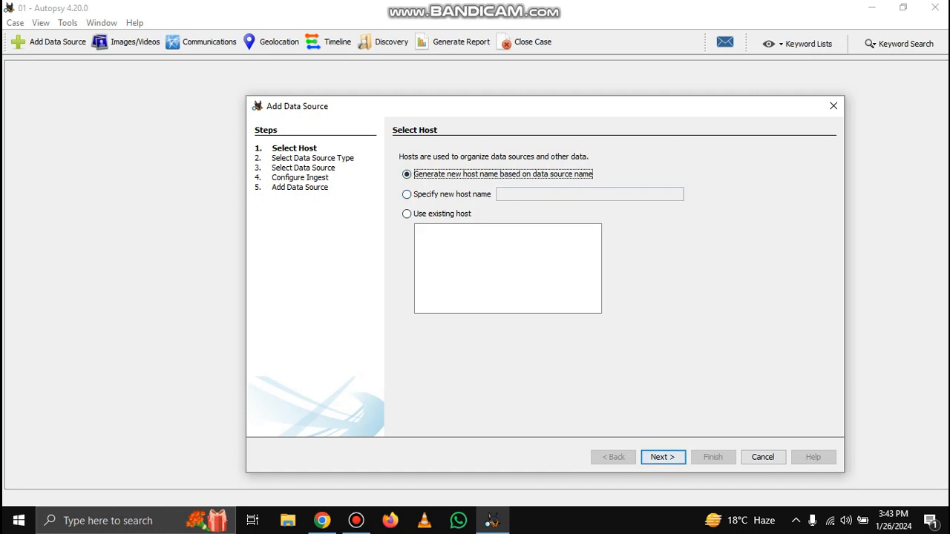
Step: Choose a generated host name and the Disk Image or VM File source type, and select 8gbusb.001 from Local Disk (E:) as data source
{"action": "key", "text": "Return"}
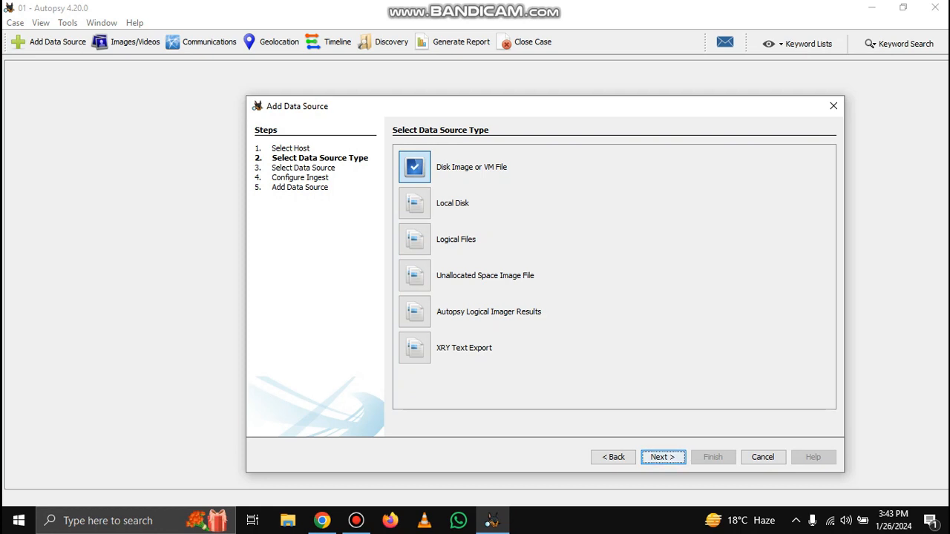
{"action": "key", "text": "Return"}
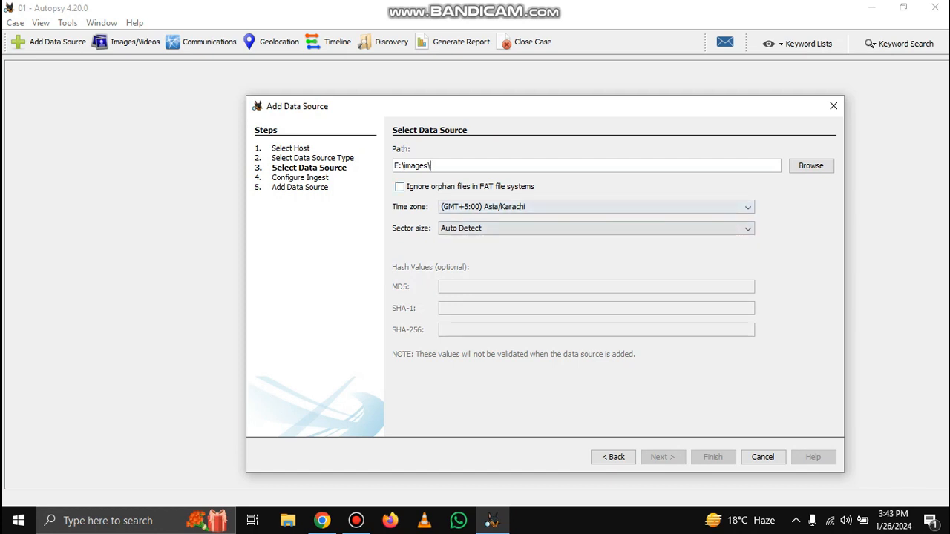
{"action": "key", "text": "space"}
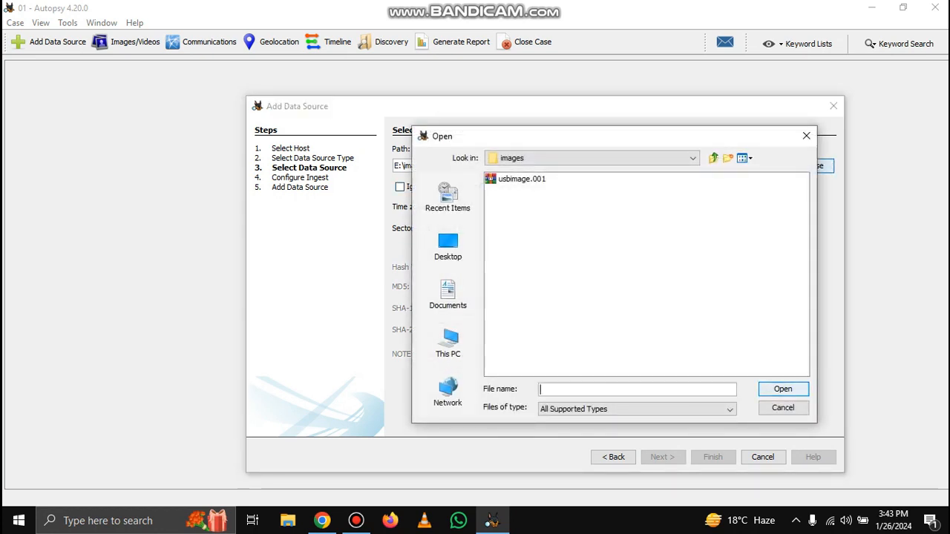
{"action": "left_click", "coordinate": [447, 341]}
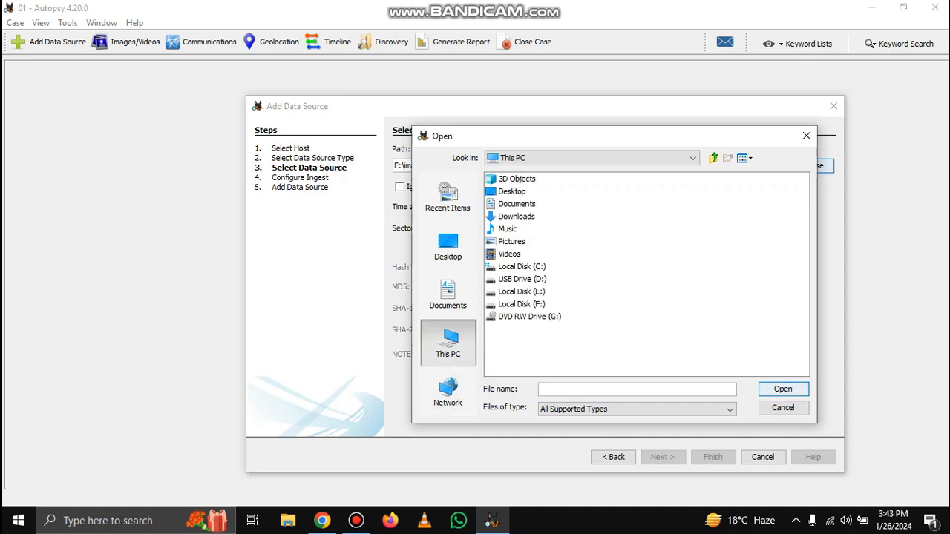
{"action": "left_click", "coordinate": [521, 290]}
{"action": "double_click", "coordinate": [521, 291]}
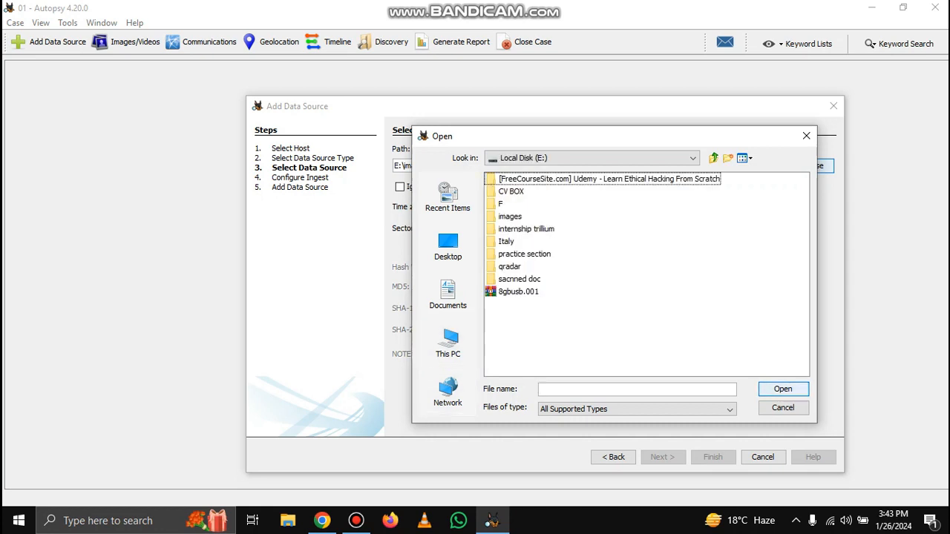
{"action": "left_click", "coordinate": [518, 291]}
{"action": "left_click", "coordinate": [783, 389]}
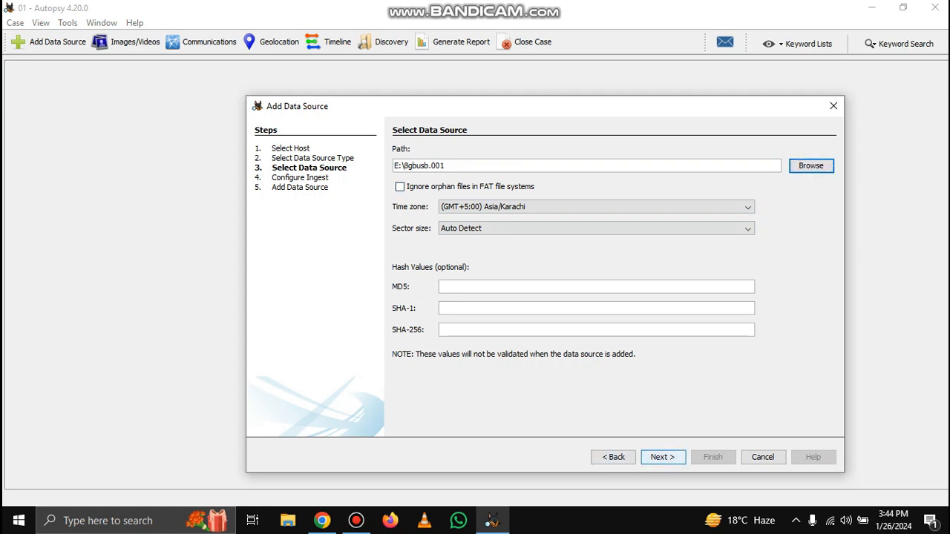
Step: Review the ingest modules, keep all of them enabled except Plaso, and finish adding 8gbusb.001 as a data source
{"action": "left_click", "coordinate": [663, 457]}
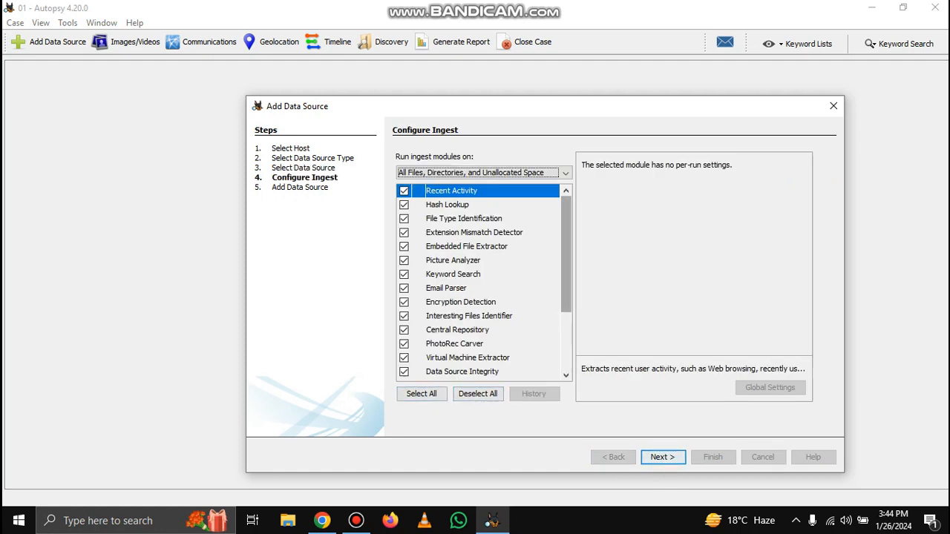
{"action": "scroll", "coordinate": [484, 282], "scroll_direction": "down", "scroll_amount": 3}
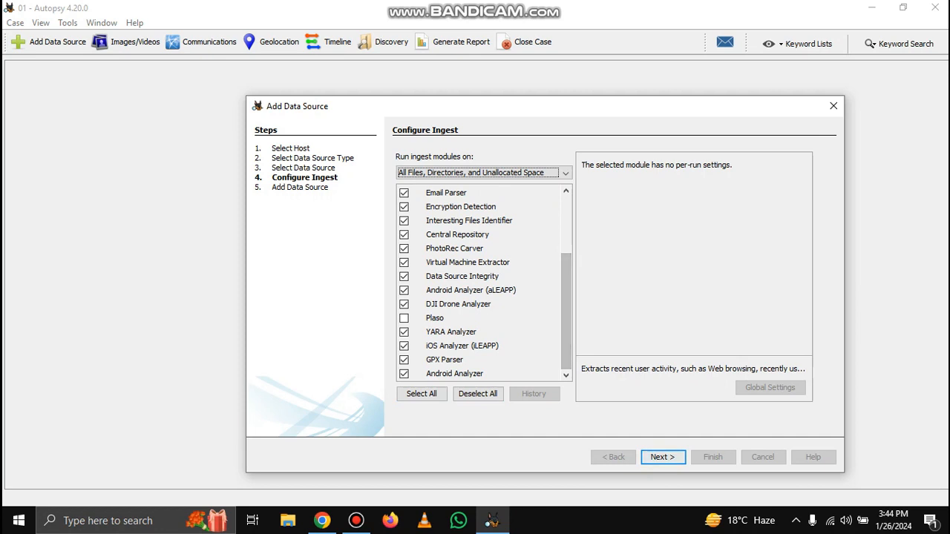
{"action": "left_click", "coordinate": [404, 318]}
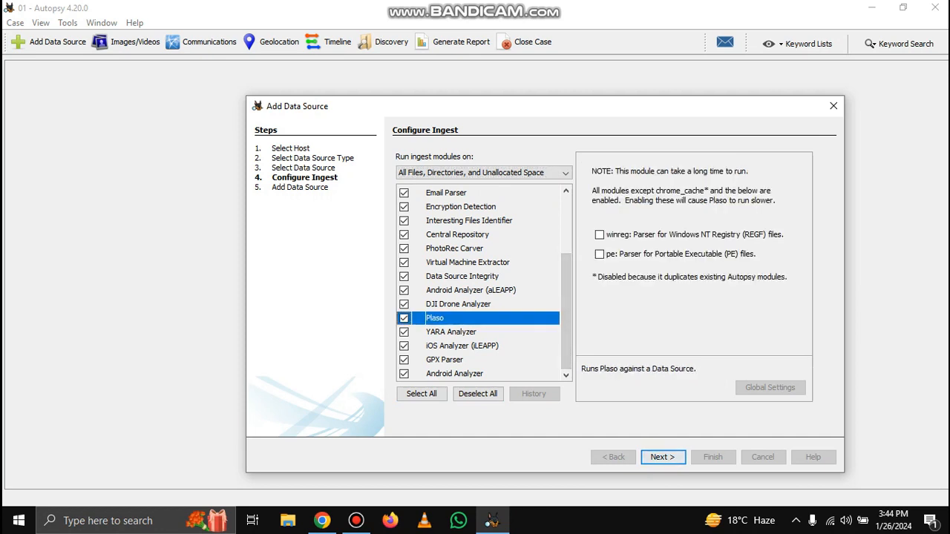
{"action": "left_click", "coordinate": [404, 317]}
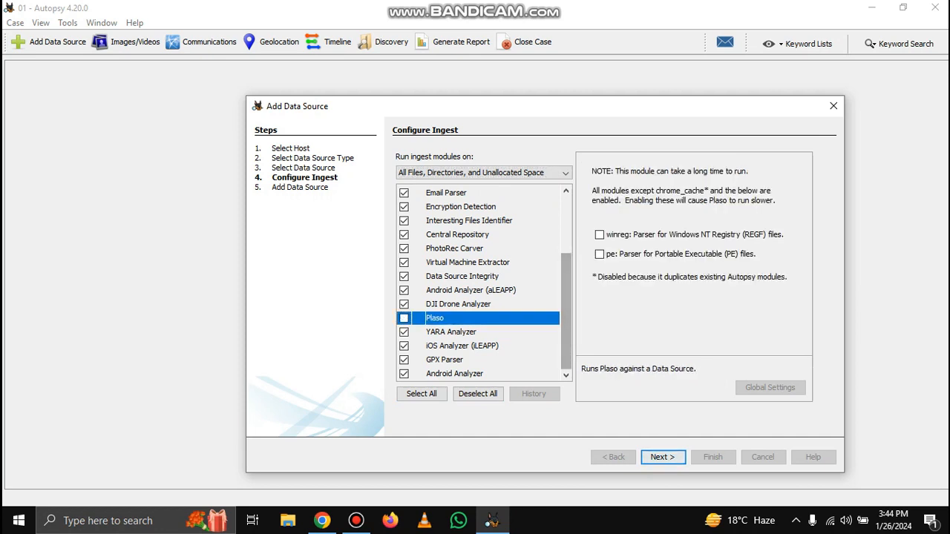
{"action": "scroll", "coordinate": [478, 282], "scroll_direction": "up", "scroll_amount": 3}
{"action": "scroll", "coordinate": [478, 282], "scroll_direction": "down", "scroll_amount": 2}
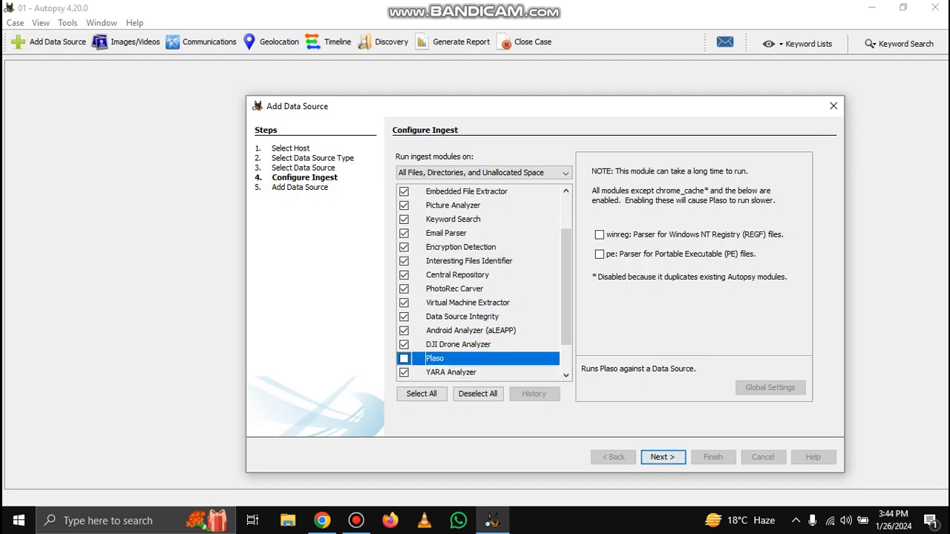
{"action": "scroll", "coordinate": [479, 282], "scroll_direction": "down", "scroll_amount": 1}
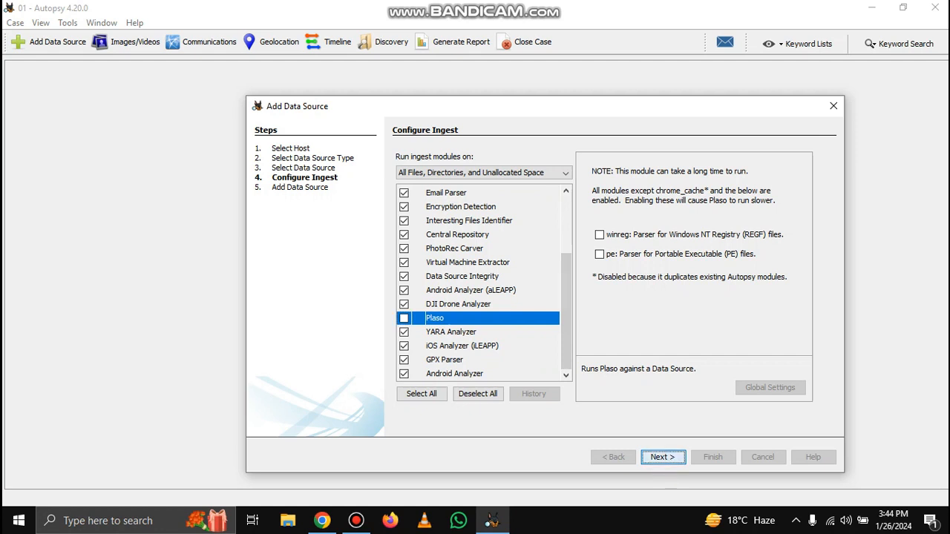
{"action": "key", "text": "Return"}
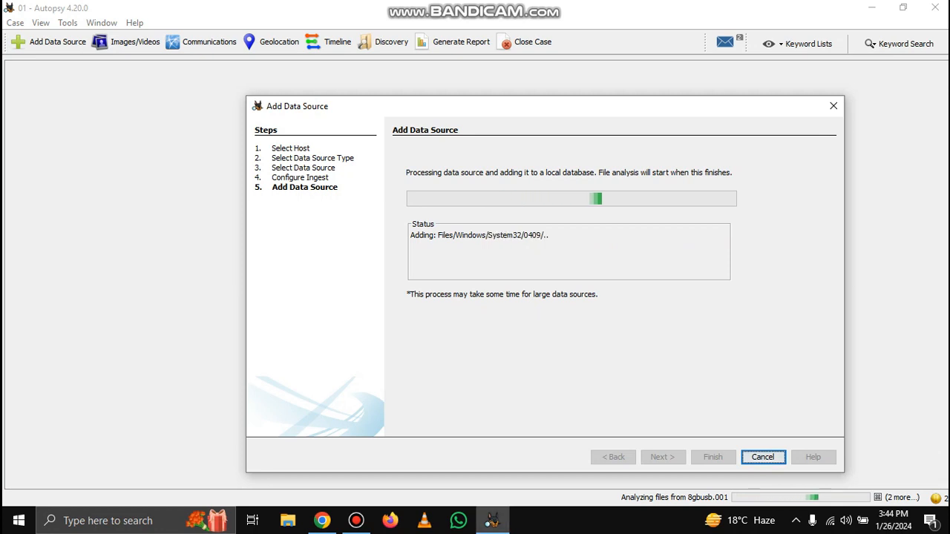
{"action": "left_click", "coordinate": [492, 520]}
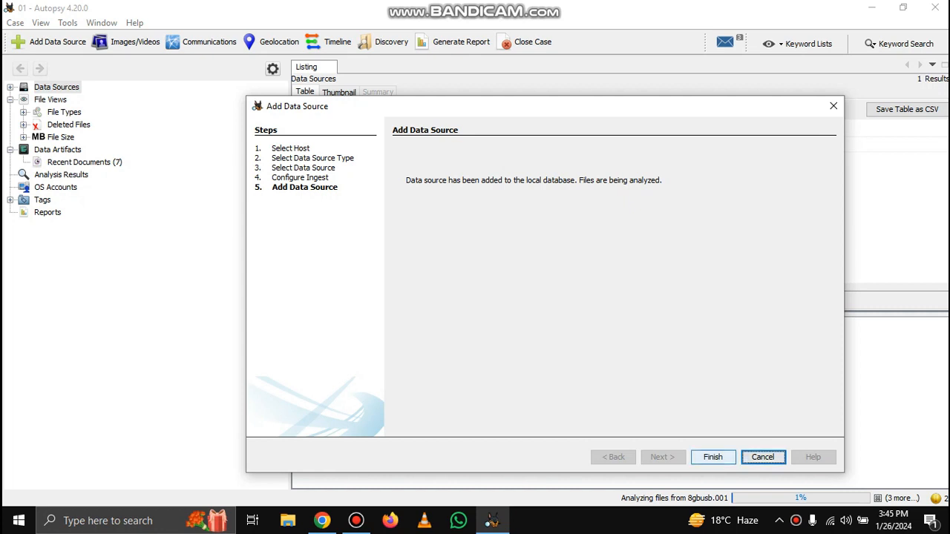
{"action": "left_click", "coordinate": [713, 457]}
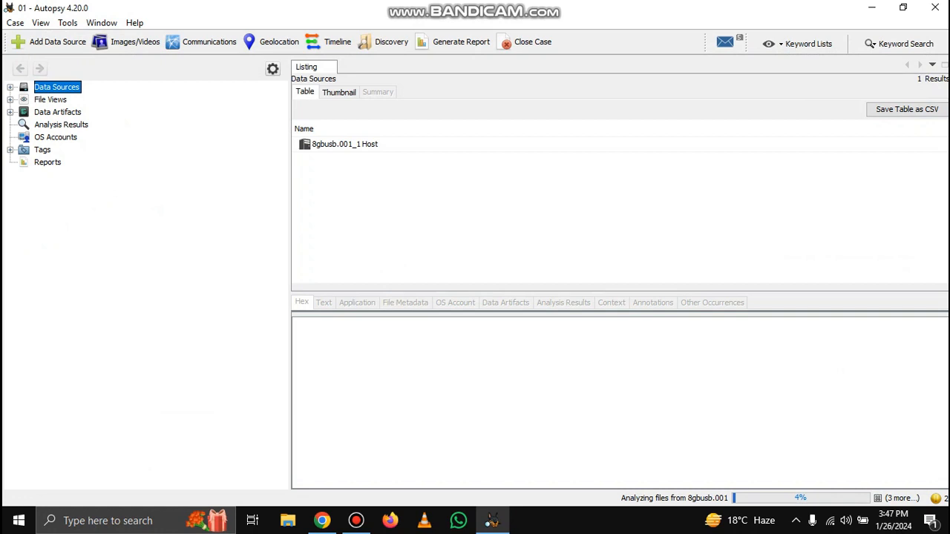
Step: Expand the data sources down to the 8gbusb.001 image and view the contents of vol1, vol2 and vol3
{"action": "key", "text": "Right"}
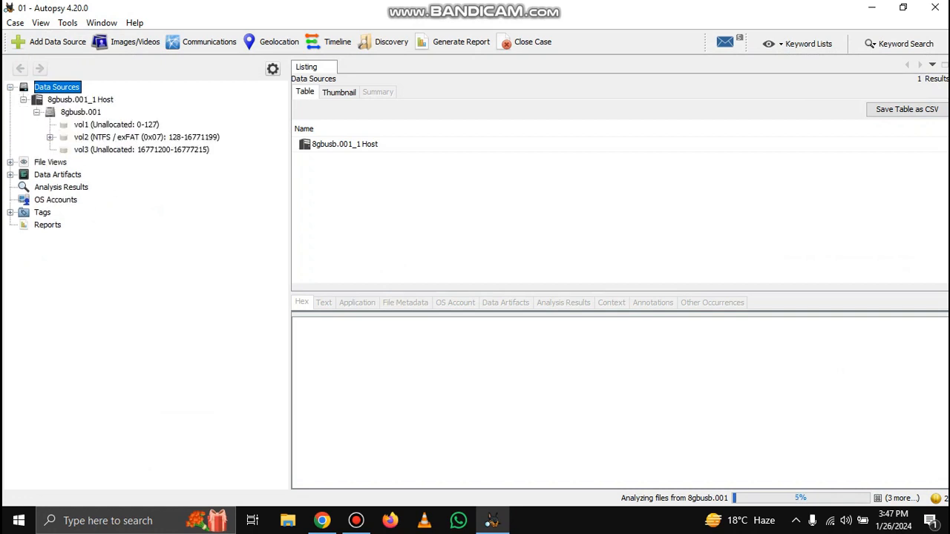
{"action": "left_click", "coordinate": [116, 124]}
{"action": "left_click", "coordinate": [147, 136]}
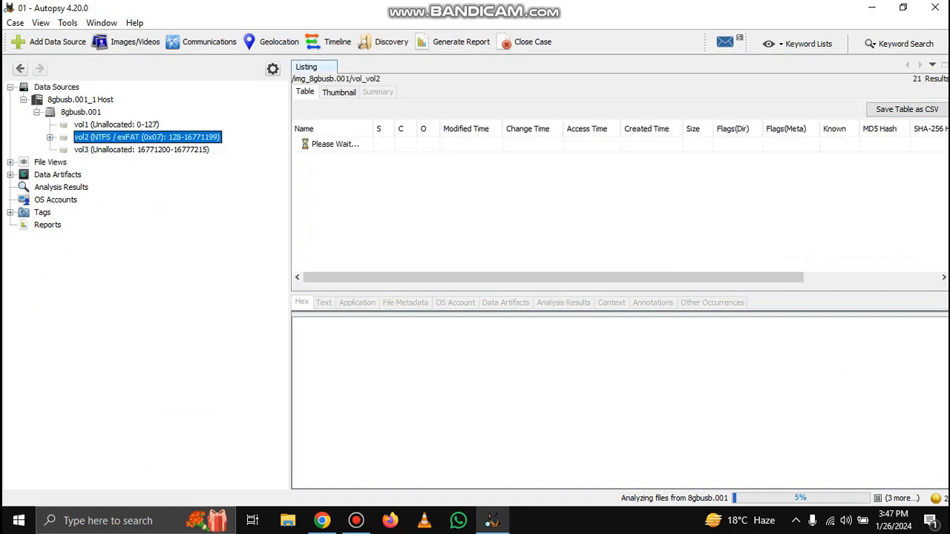
{"action": "key", "text": "Down"}
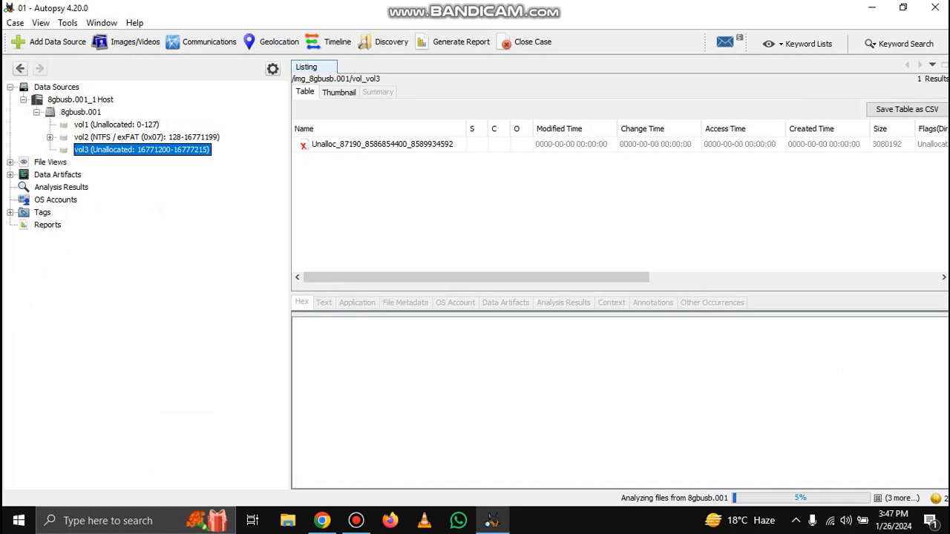
Step: Expand File Views in the case tree to show the Deleted Files and File Size categories
{"action": "double_click", "coordinate": [51, 162]}
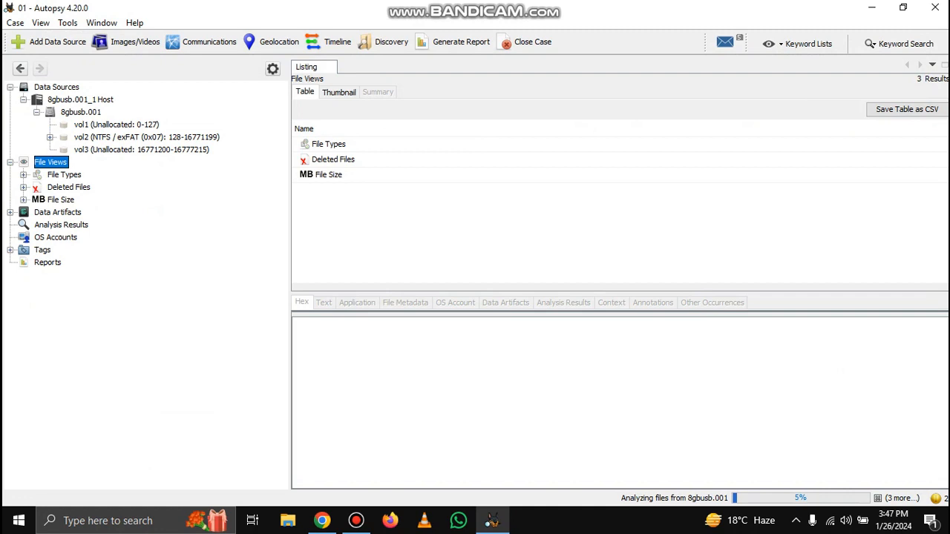
{"action": "left_click", "coordinate": [23, 187]}
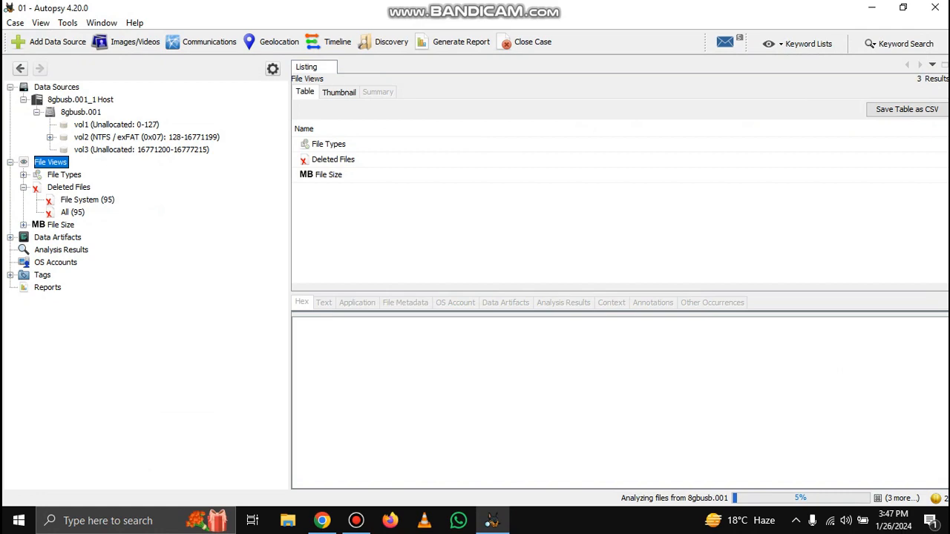
{"action": "left_click", "coordinate": [23, 224]}
Step: Switch to Chrome to see the FTK disk imaging video, view the drives under This PC in File Explorer, and return to Autopsy
{"action": "mouse_move", "coordinate": [323, 521]}
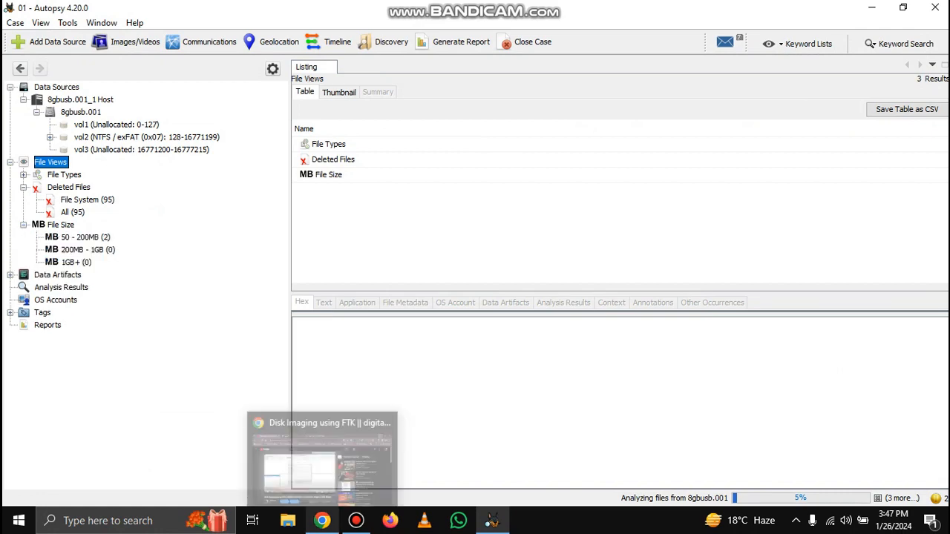
{"action": "left_click", "coordinate": [322, 453]}
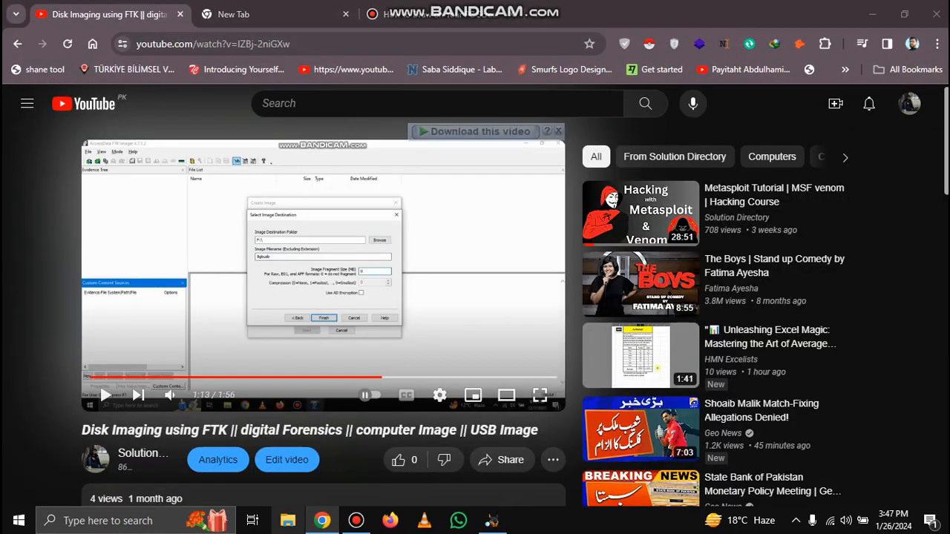
{"action": "key", "text": "super+e"}
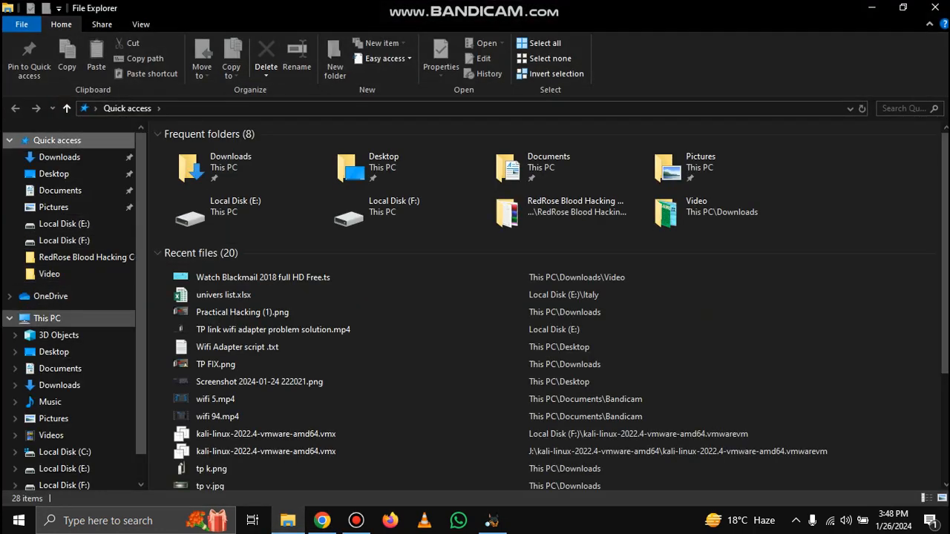
{"action": "left_click", "coordinate": [47, 318]}
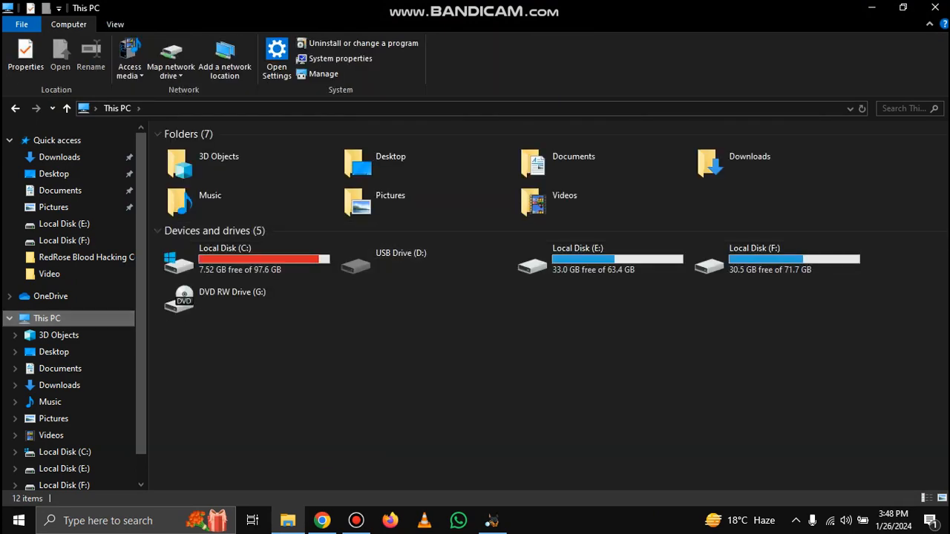
{"action": "left_click", "coordinate": [491, 520]}
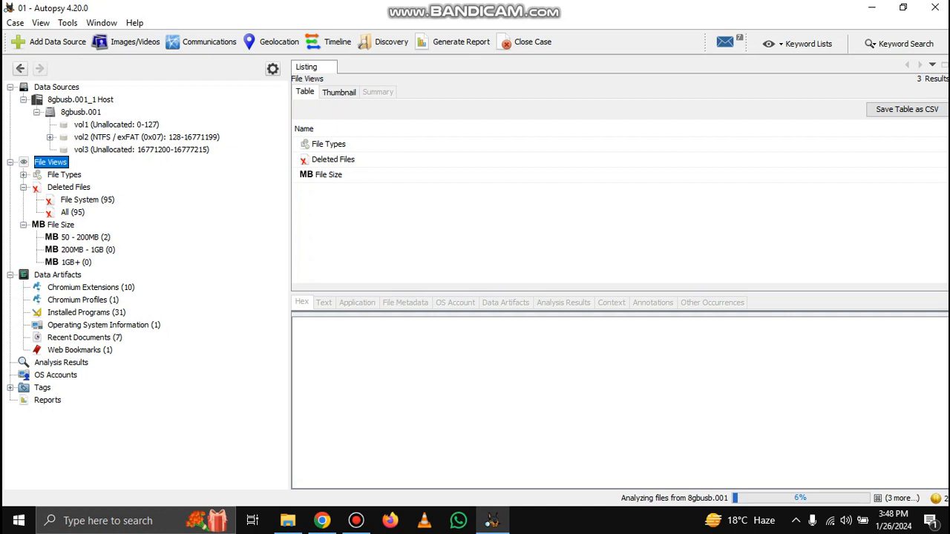
Step: Examine the Operating System Information and Installed Programs data artifacts, and check the Analysis Results category
{"action": "left_click", "coordinate": [104, 325]}
{"action": "left_click", "coordinate": [87, 312]}
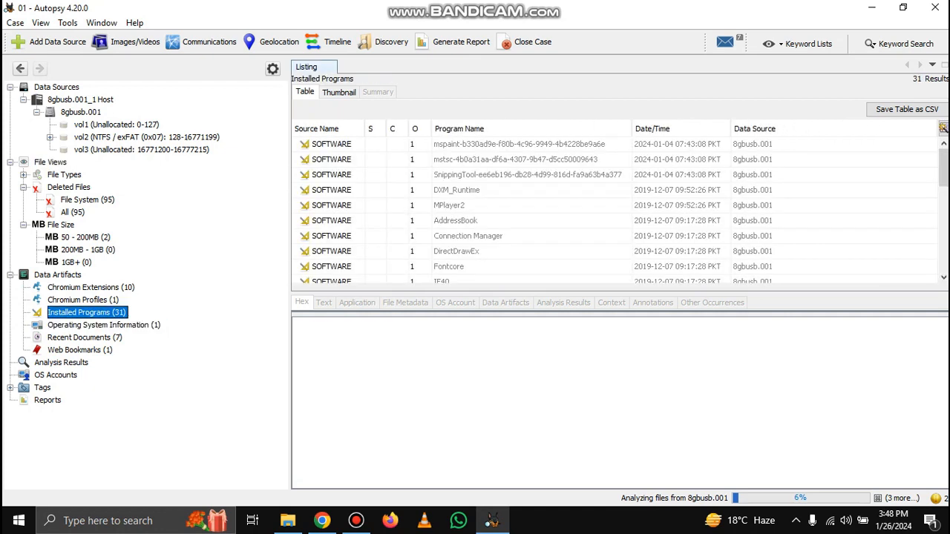
{"action": "left_click_drag", "start_coordinate": [943, 168], "coordinate": [943, 252]}
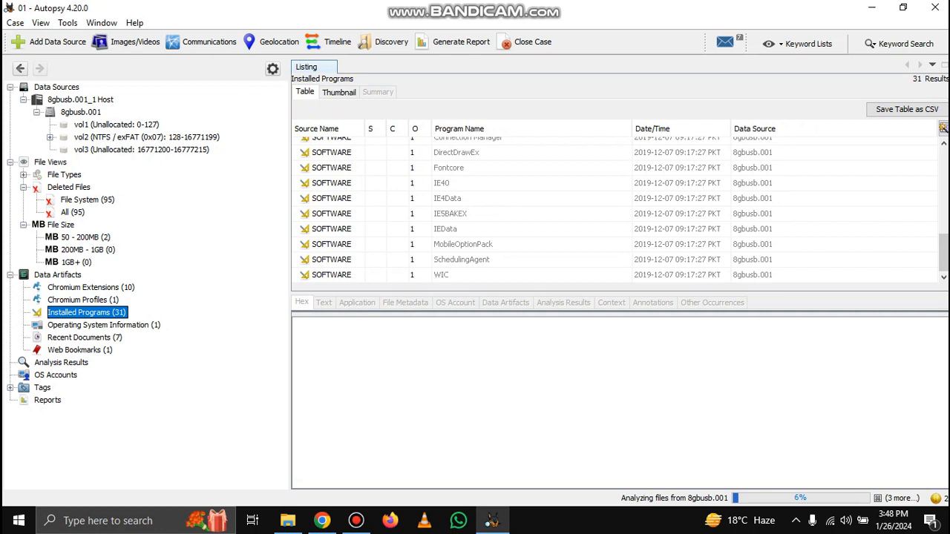
{"action": "left_click", "coordinate": [61, 363]}
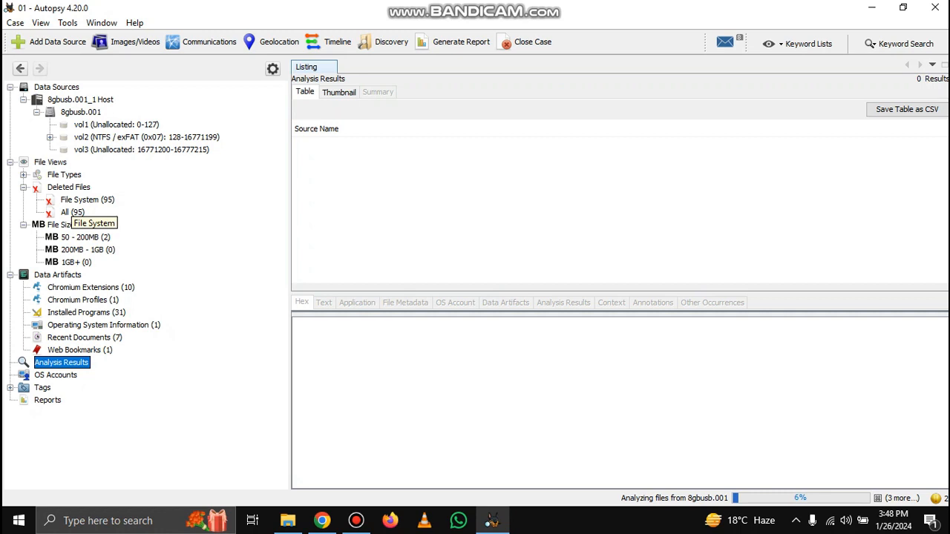
Step: Browse the deleted files of the file system and inspect the metadata of a Microsoft.P655586bb# entry
{"action": "left_click", "coordinate": [68, 187]}
{"action": "left_click", "coordinate": [88, 200]}
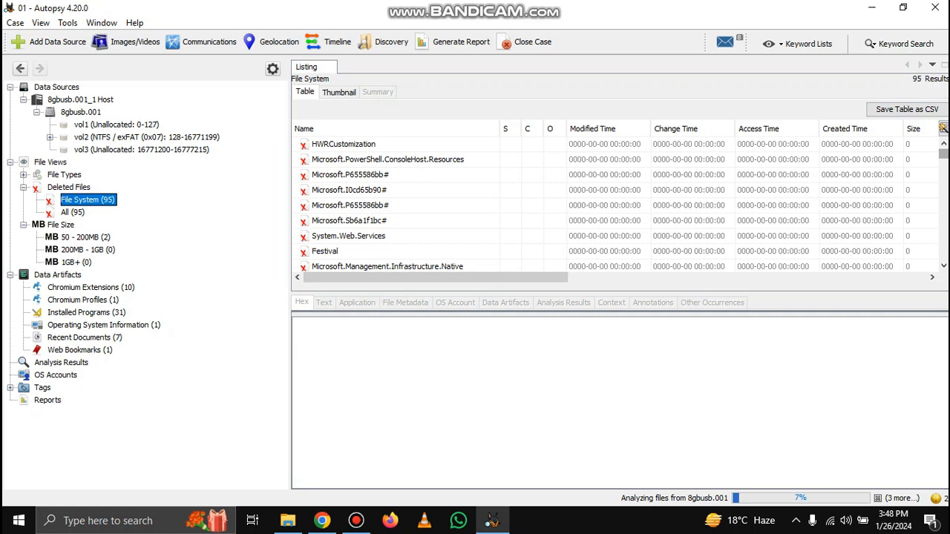
{"action": "scroll", "coordinate": [623, 202], "scroll_direction": "down", "scroll_amount": 5}
{"action": "scroll", "coordinate": [623, 202], "scroll_direction": "up", "scroll_amount": 5}
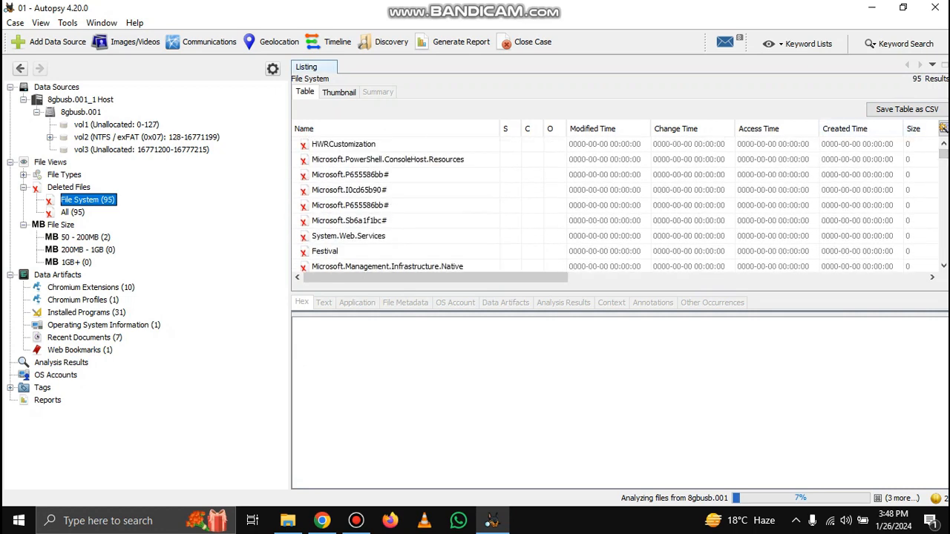
{"action": "left_click", "coordinate": [349, 204]}
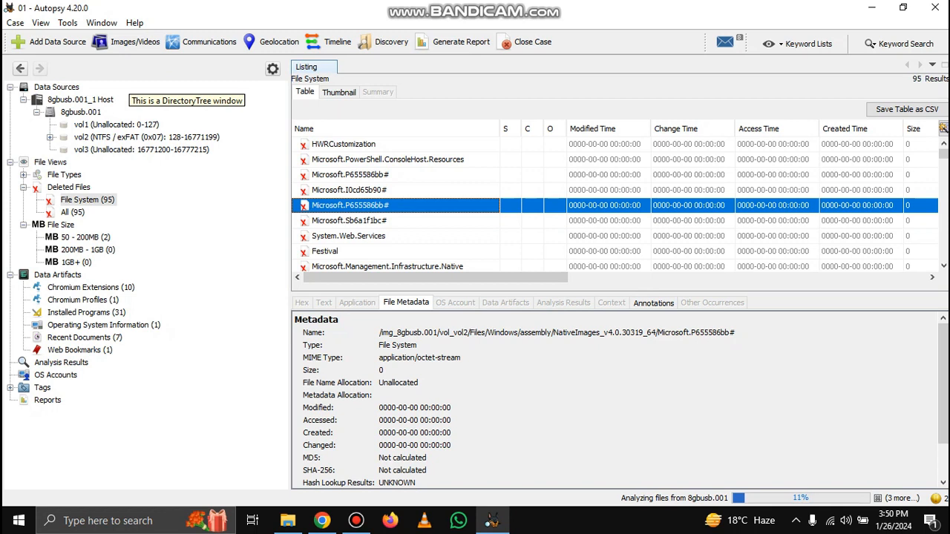
Step: View the Installed Programs and Recent Documents artifacts, and list the files in the 50 - 200MB size range
{"action": "left_click", "coordinate": [86, 312]}
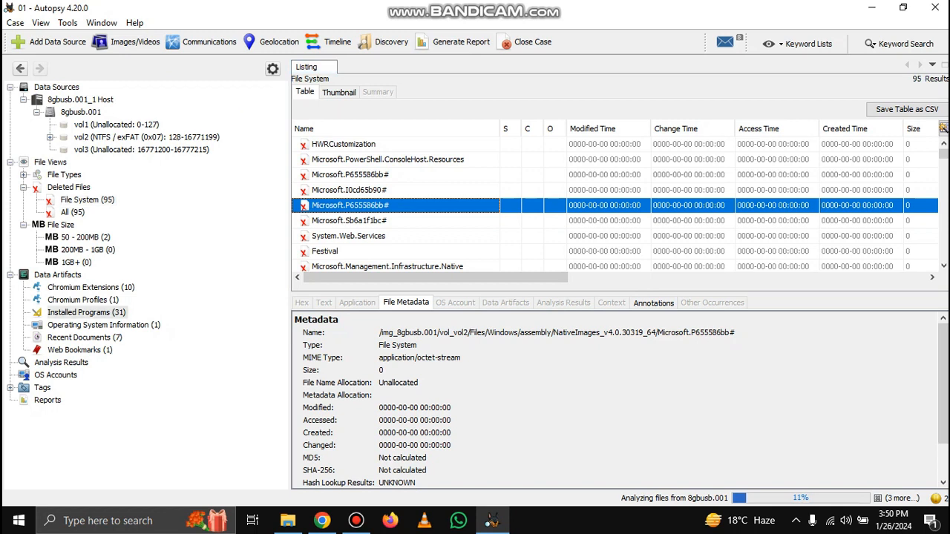
{"action": "left_click", "coordinate": [84, 337]}
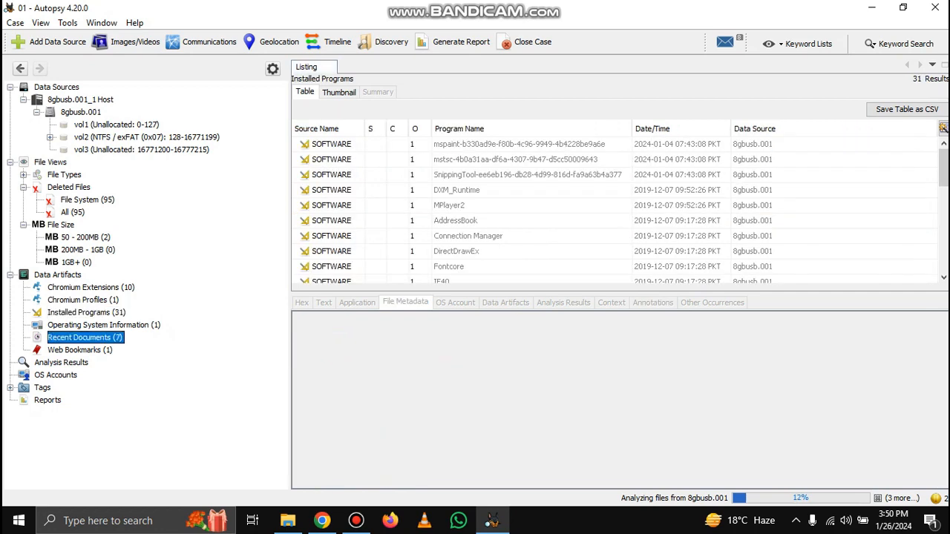
{"action": "left_click", "coordinate": [85, 237]}
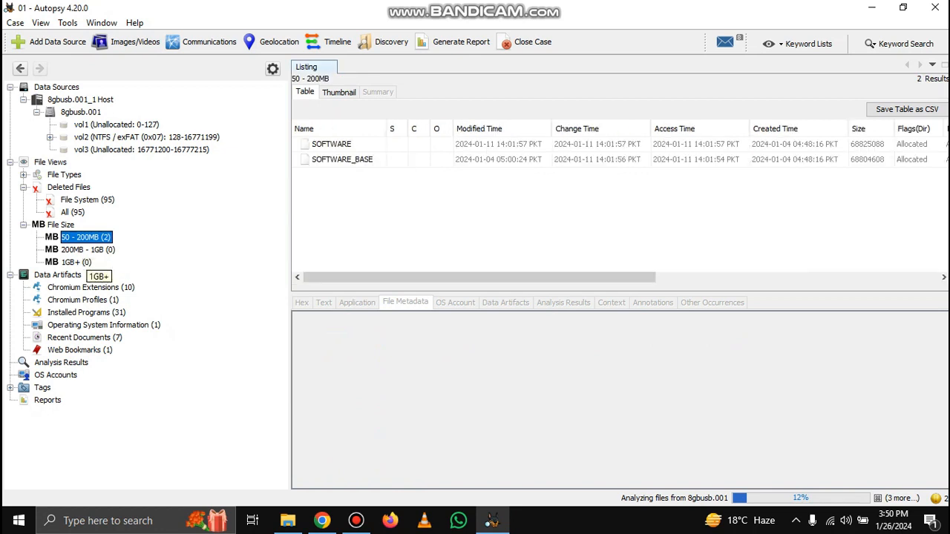
Step: View the case's reports list and go back to the Deleted Files category
{"action": "left_click", "coordinate": [48, 400]}
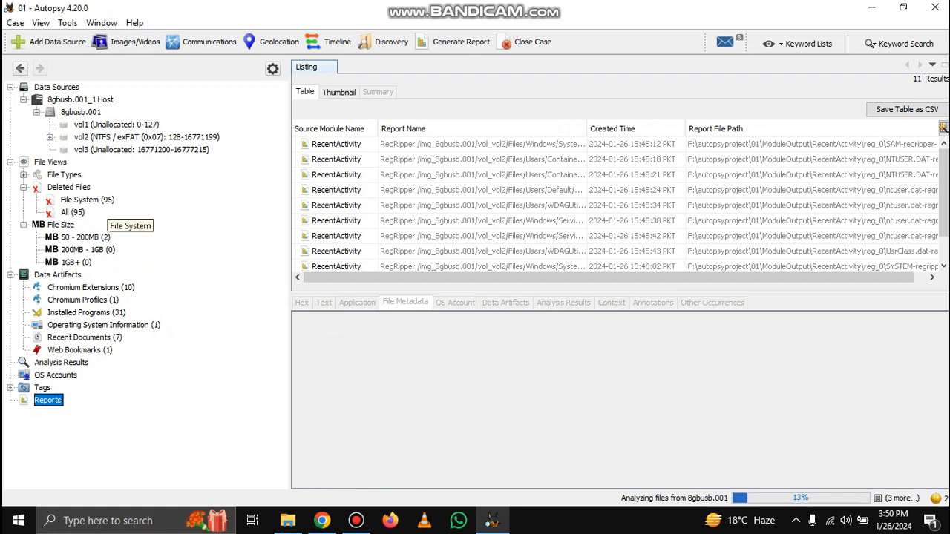
{"action": "left_click", "coordinate": [92, 201]}
{"action": "left_click", "coordinate": [69, 187]}
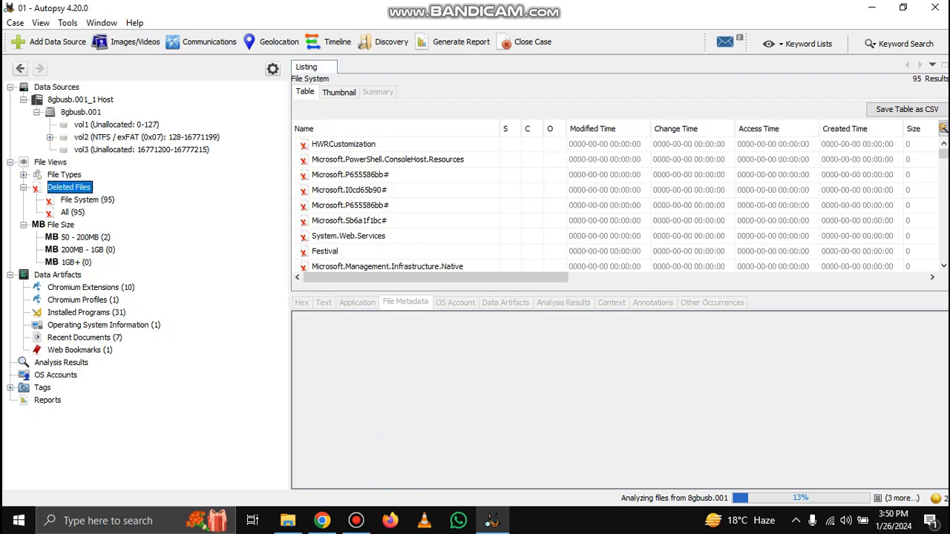